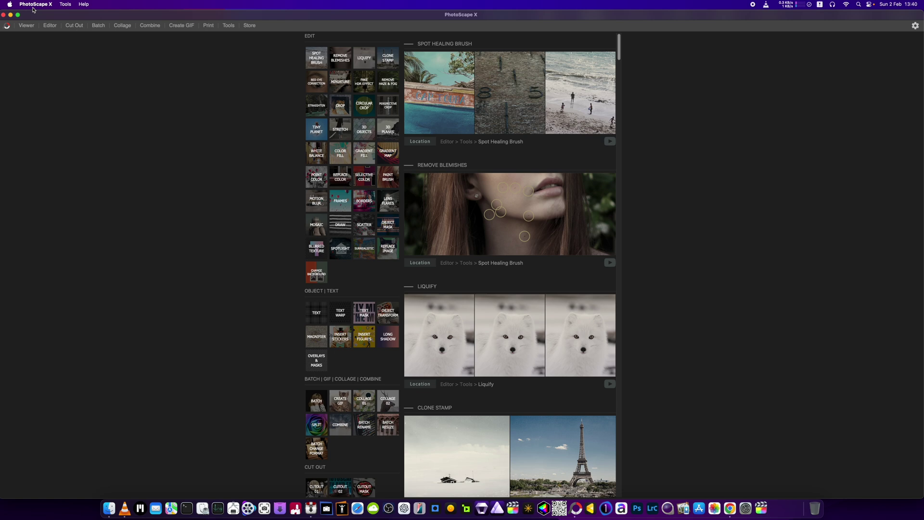
- Browse the BURGERS LARGE photos in the Viewer and open steak photo DSC00675.jpg, zoomed in
left_click(27, 25)
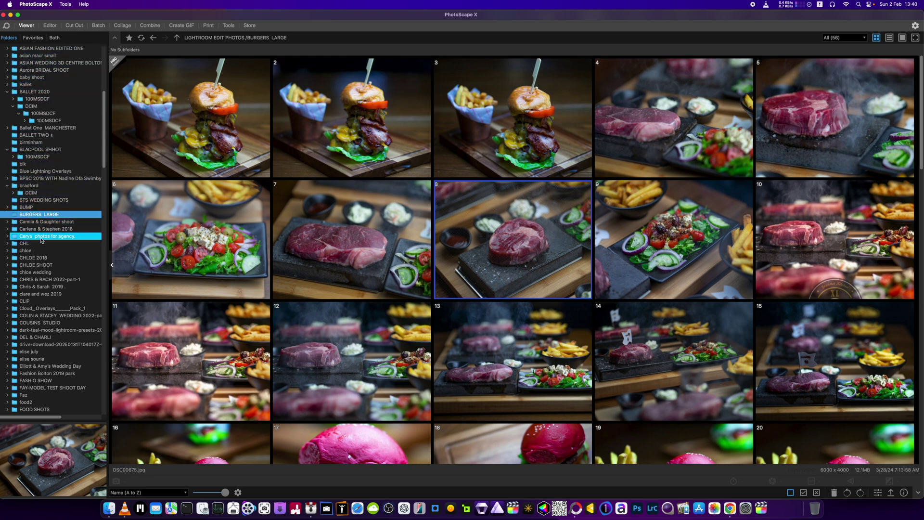
scroll(456, 265, "down", 10)
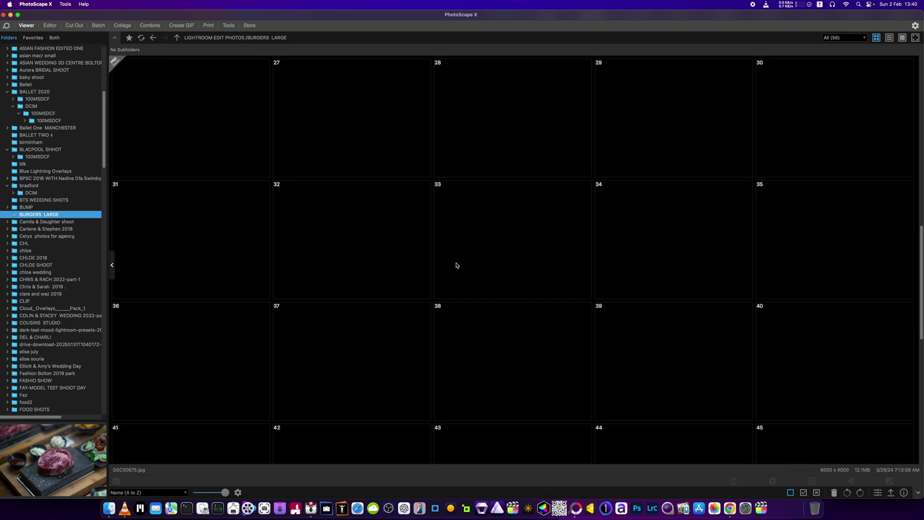
scroll(456, 265, "up", 5)
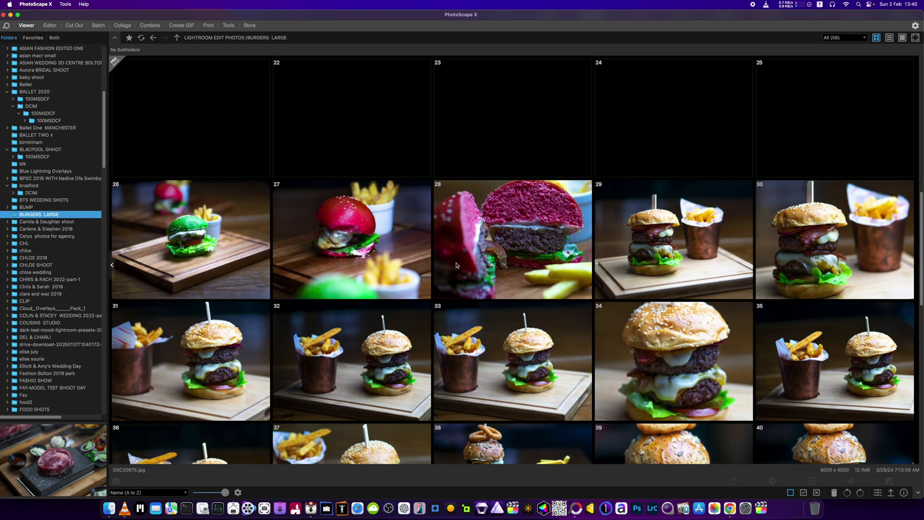
scroll(341, 234, "up", 1)
scroll(340, 235, "up", 2)
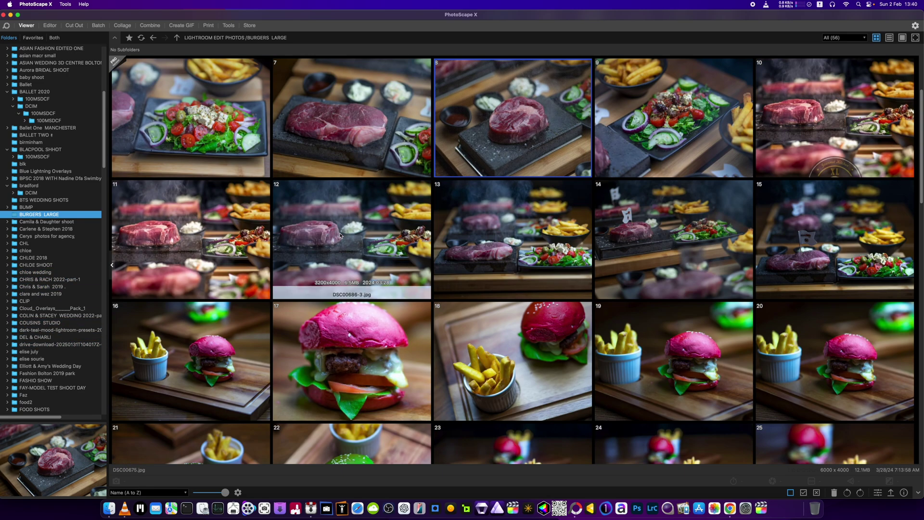
double_click(535, 98)
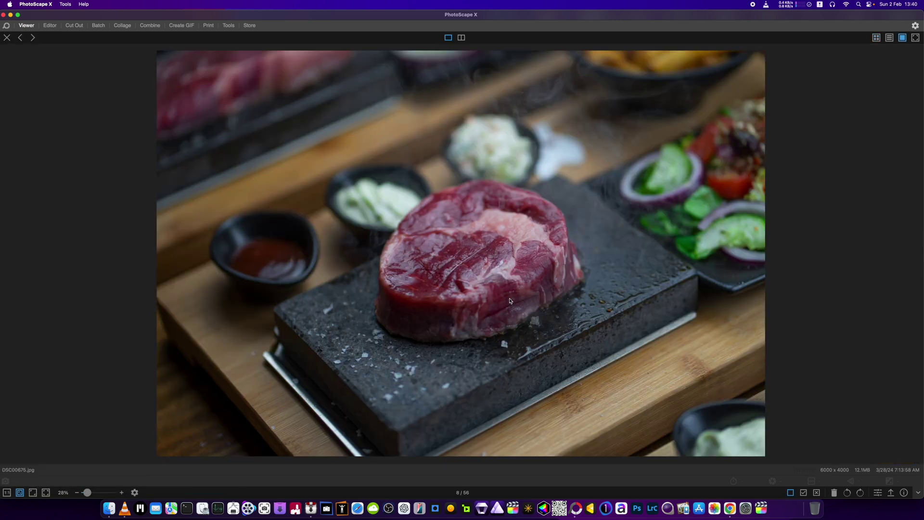
left_click_drag(87, 492, 89, 492)
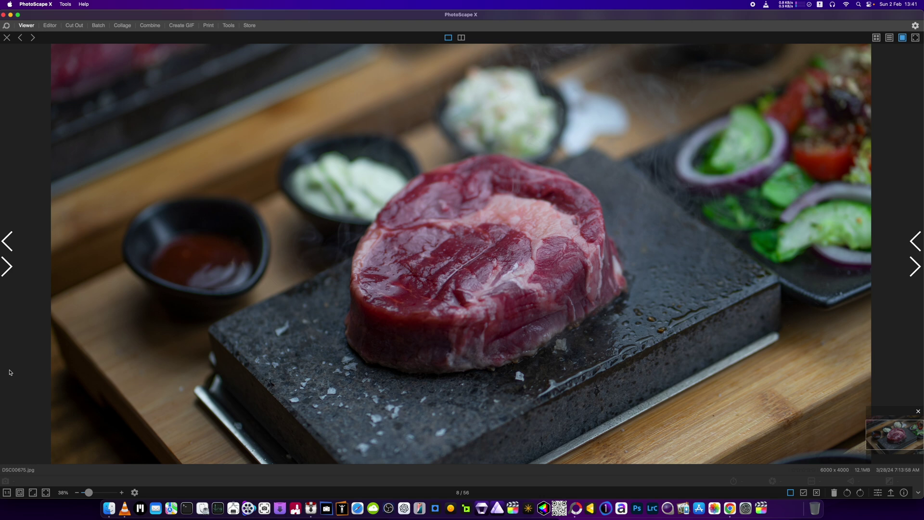
left_click(7, 38)
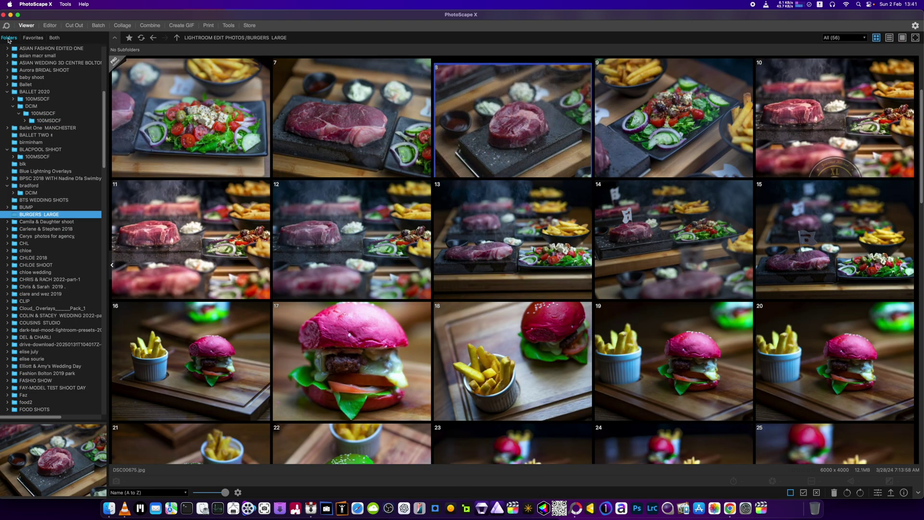
left_click(202, 171)
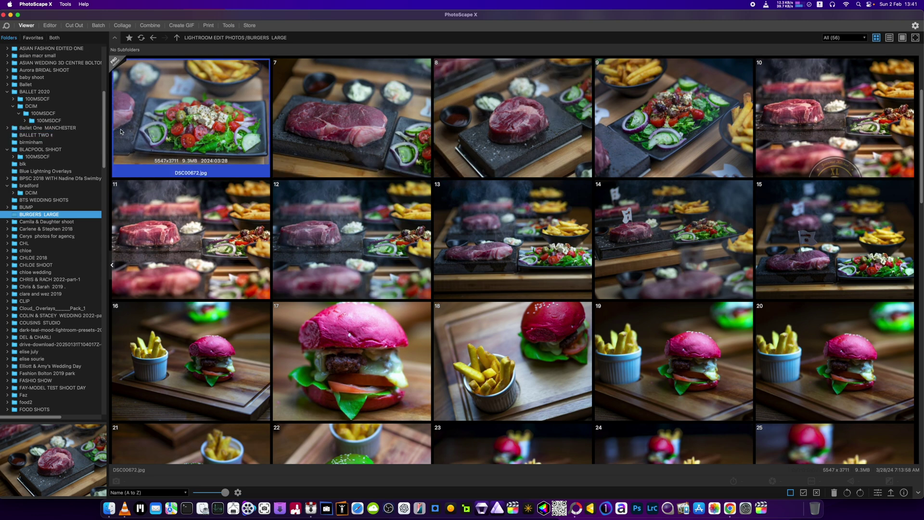
double_click(189, 154)
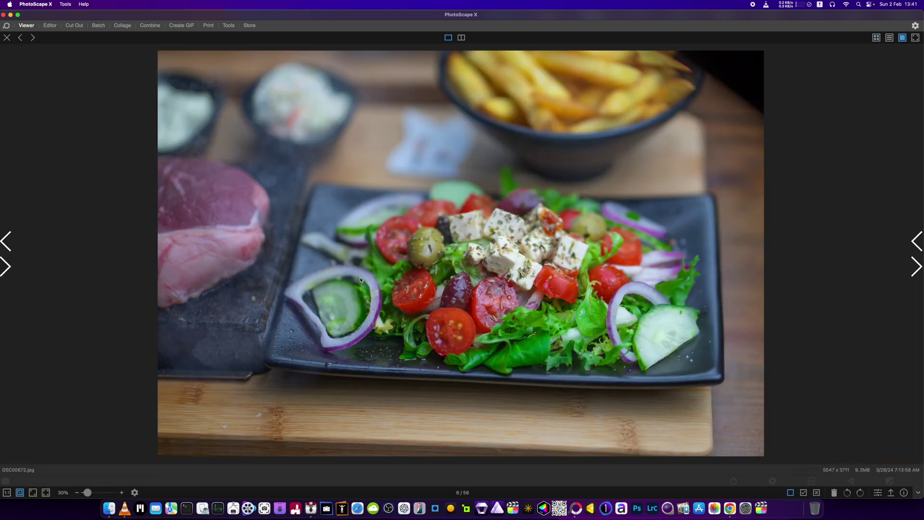
left_click(7, 38)
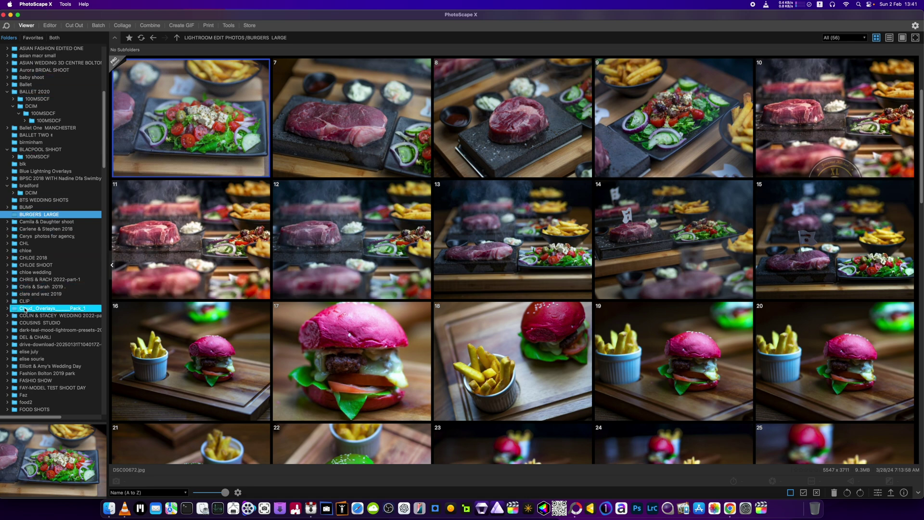
scroll(26, 308, "down", 3)
scroll(26, 309, "down", 2)
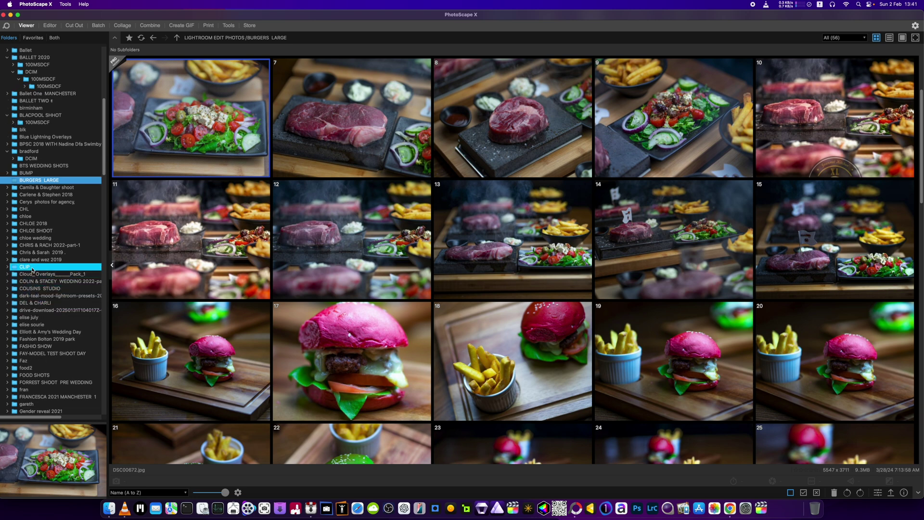
left_click(35, 238)
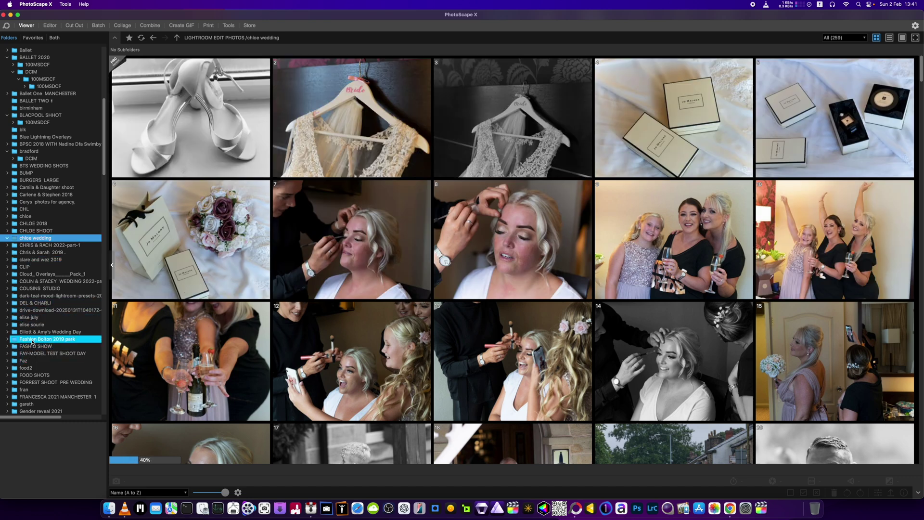
scroll(33, 342, "down", 1)
left_click(35, 305)
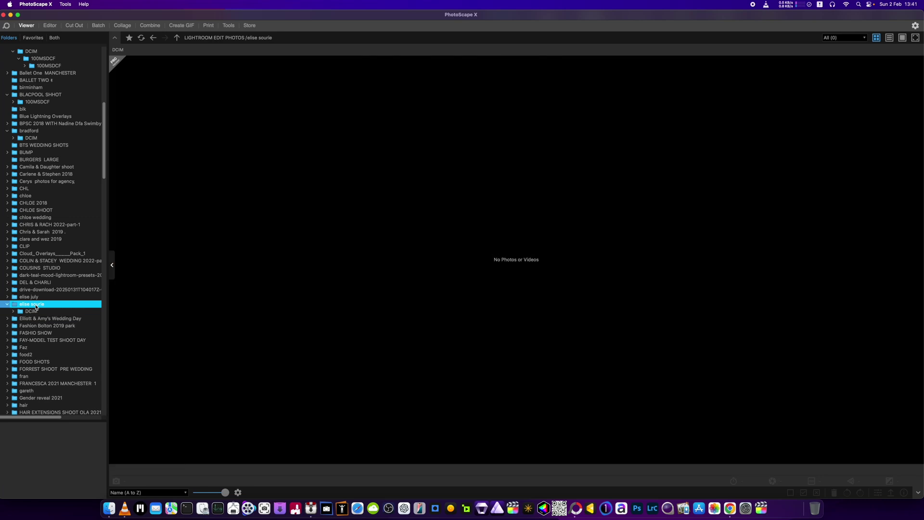
left_click(32, 311)
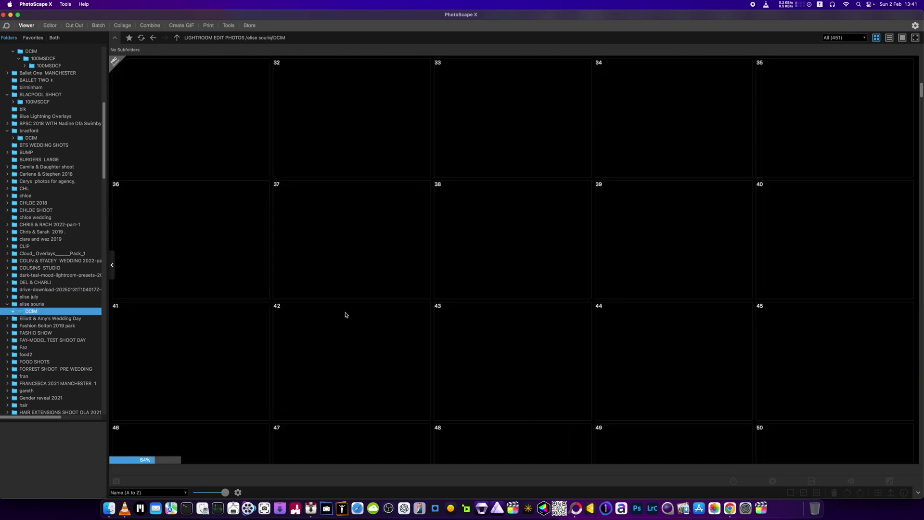
scroll(345, 315, "down", 8)
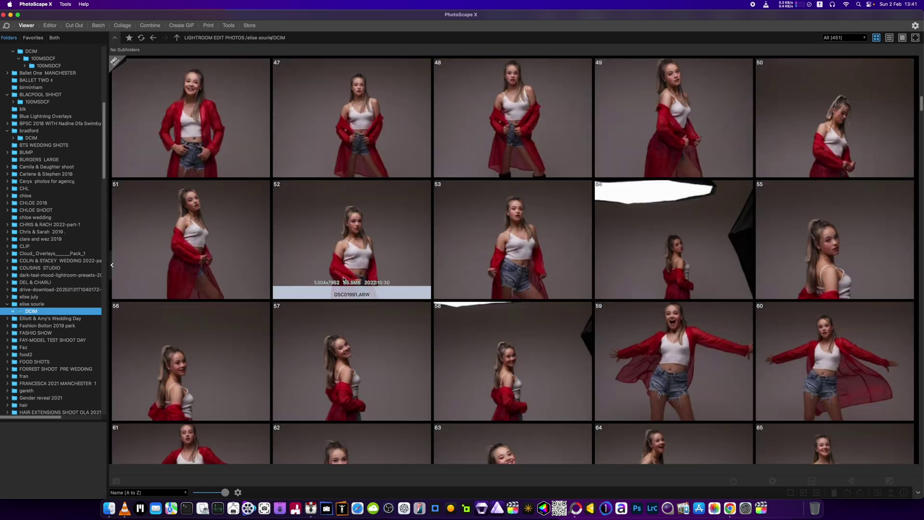
left_click(21, 160)
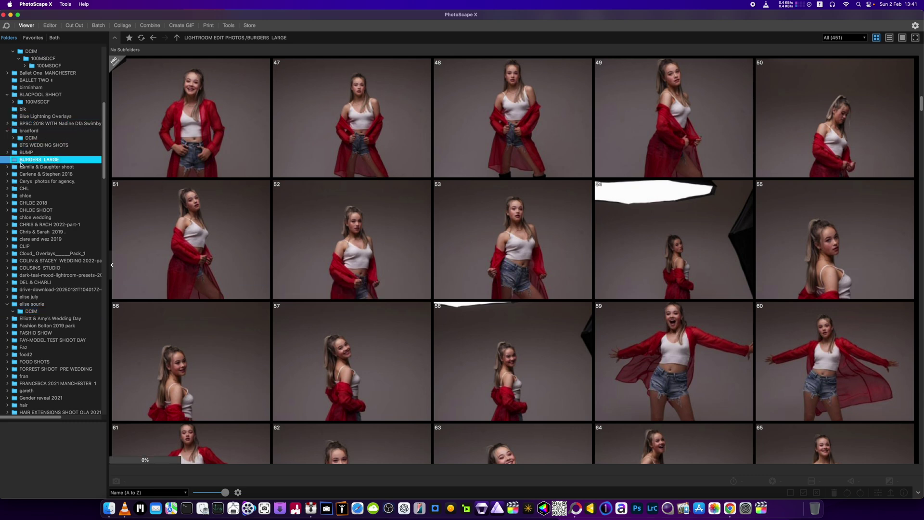
- Visit the Editor, Cut Out, Batch, Combine and Create GIF workspaces in turn
left_click(46, 27)
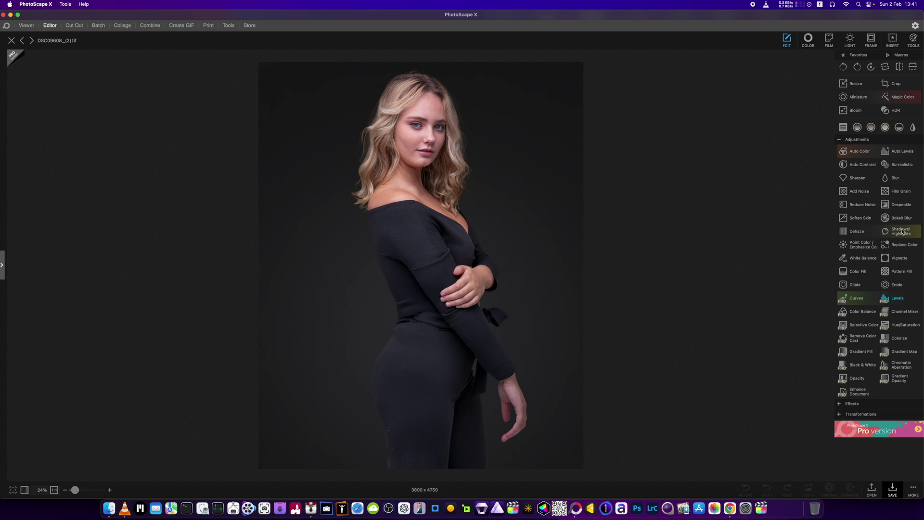
left_click(74, 27)
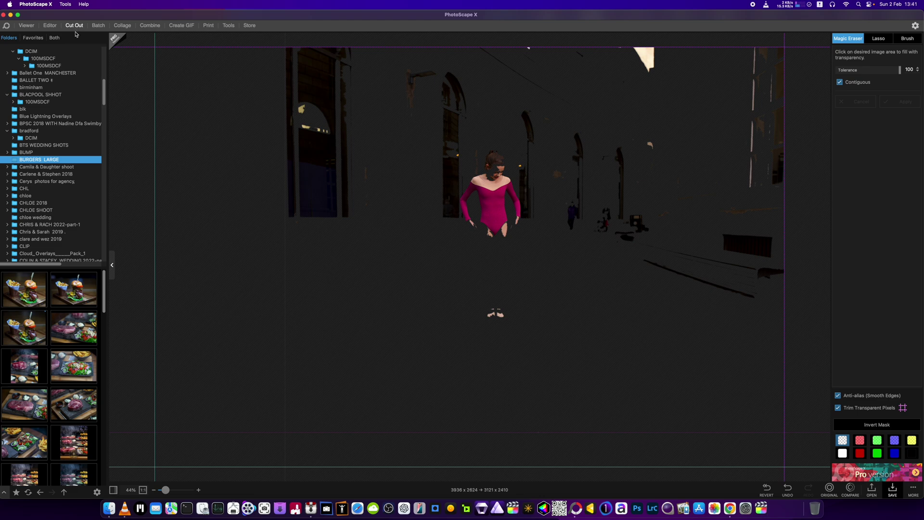
left_click(97, 27)
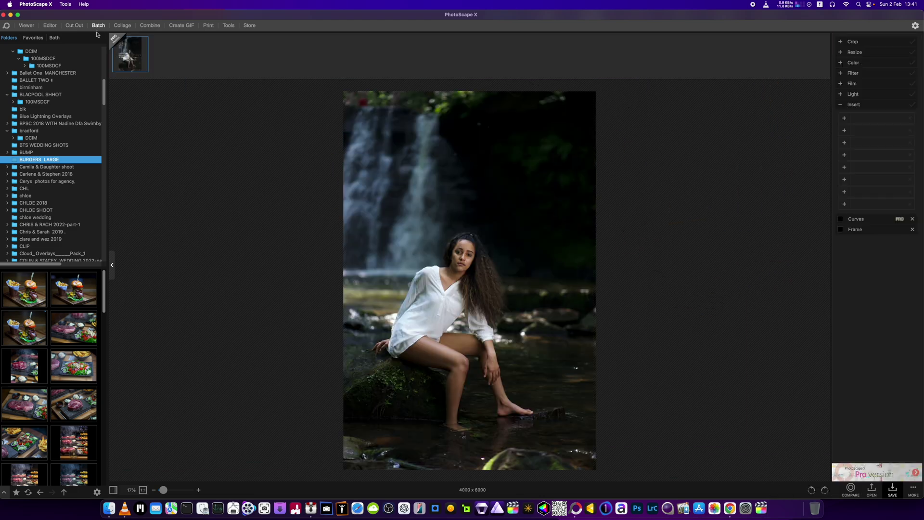
left_click(151, 25)
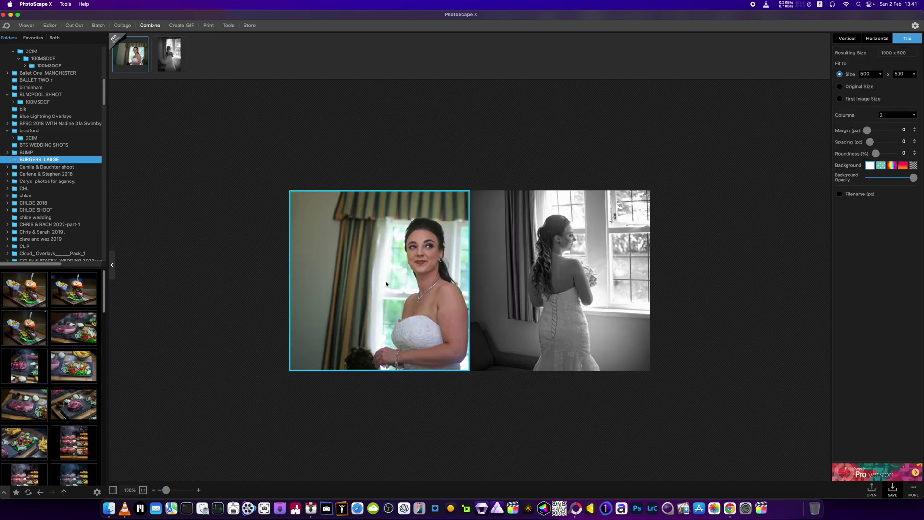
left_click(184, 27)
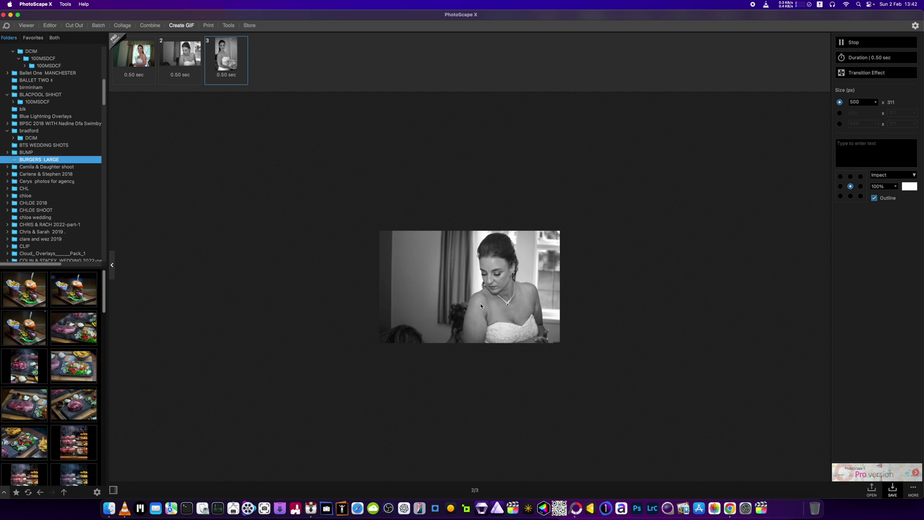
- Open the Print layout and change the paper from A4 to A3 Borderless (297 x 420 mm)
left_click(209, 25)
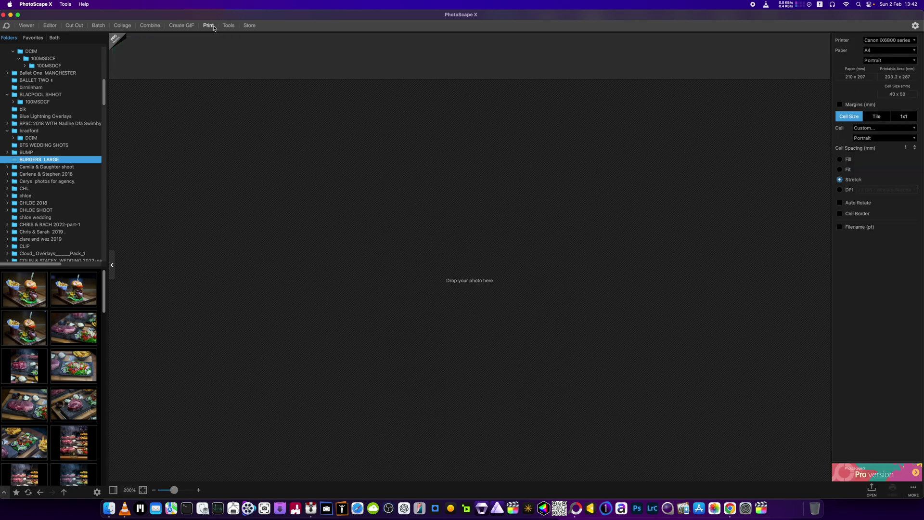
left_click(872, 51)
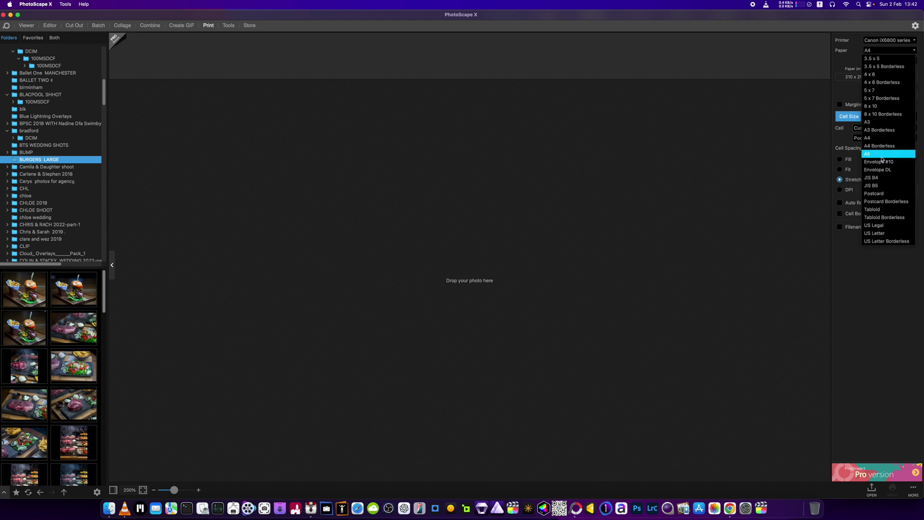
left_click(880, 130)
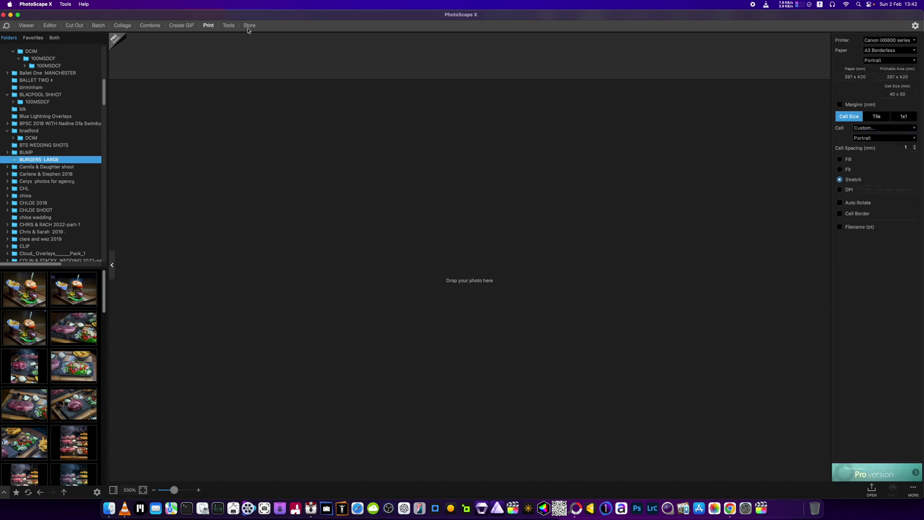
left_click(225, 27)
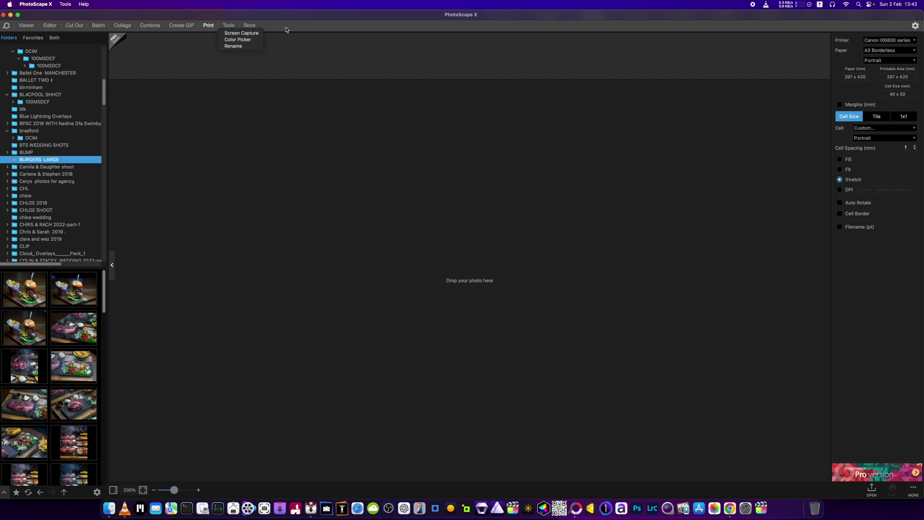
left_click(249, 26)
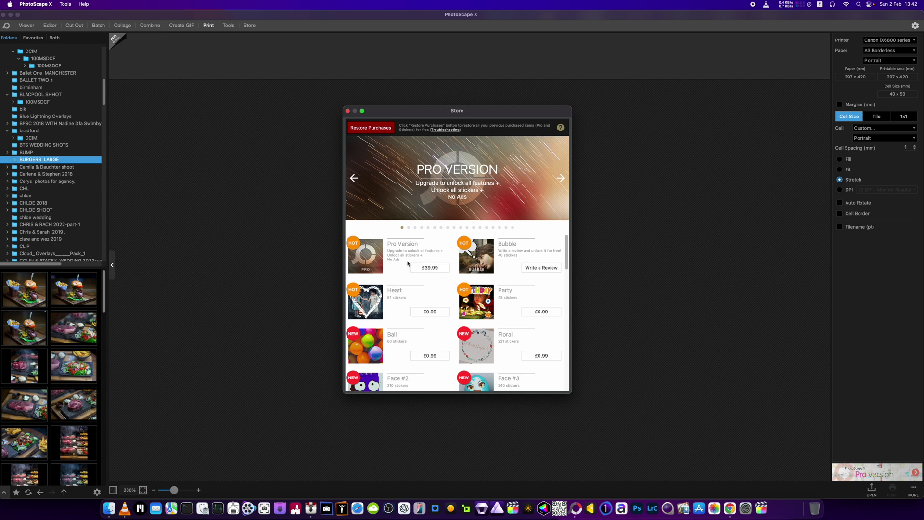
left_click(431, 273)
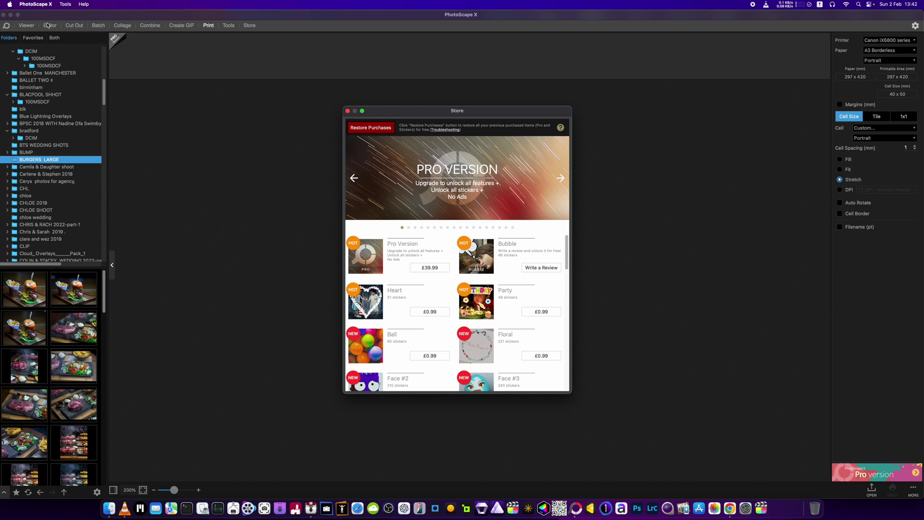
left_click(347, 112)
left_click(52, 26)
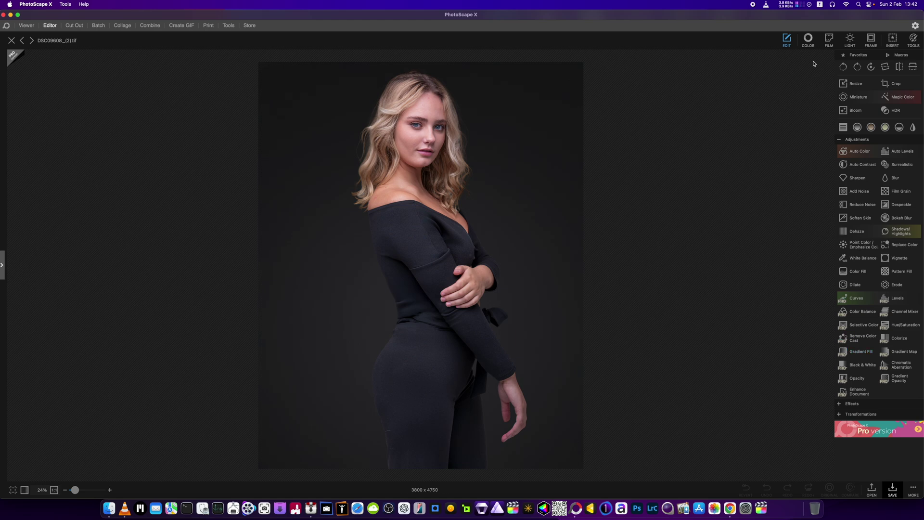
- Review the COLOR adjustments, then preview the Vintage A004 film overlay on the portrait
left_click(808, 39)
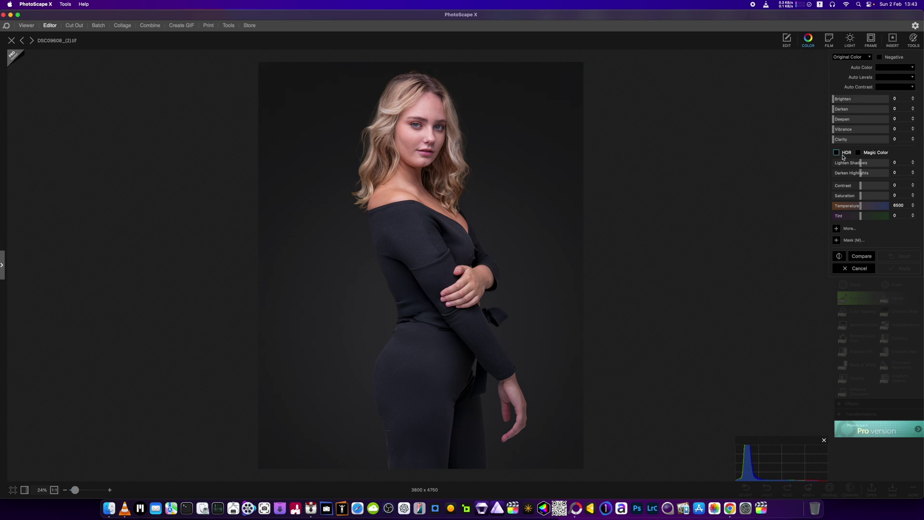
left_click(829, 39)
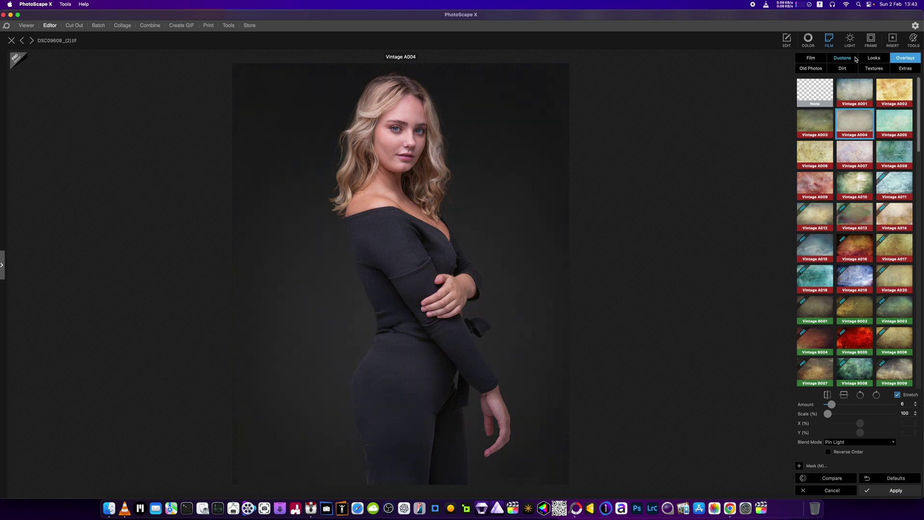
- Preview Light Leaks (2) 002 on the portrait, then switch to the Frames library
left_click(850, 39)
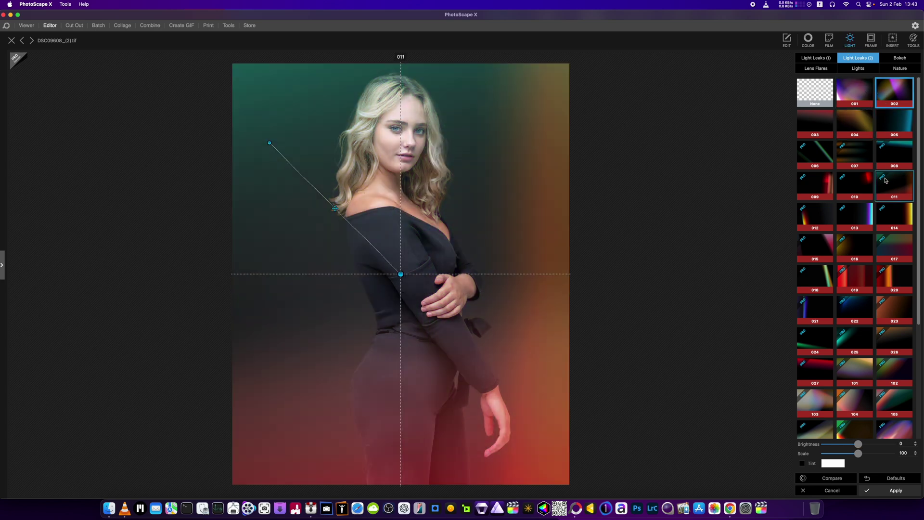
scroll(876, 178, "down", 3)
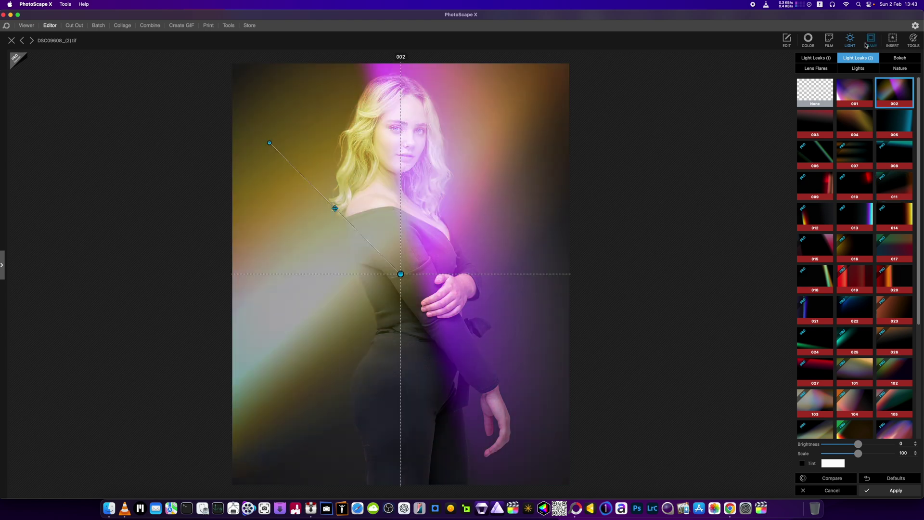
left_click(871, 39)
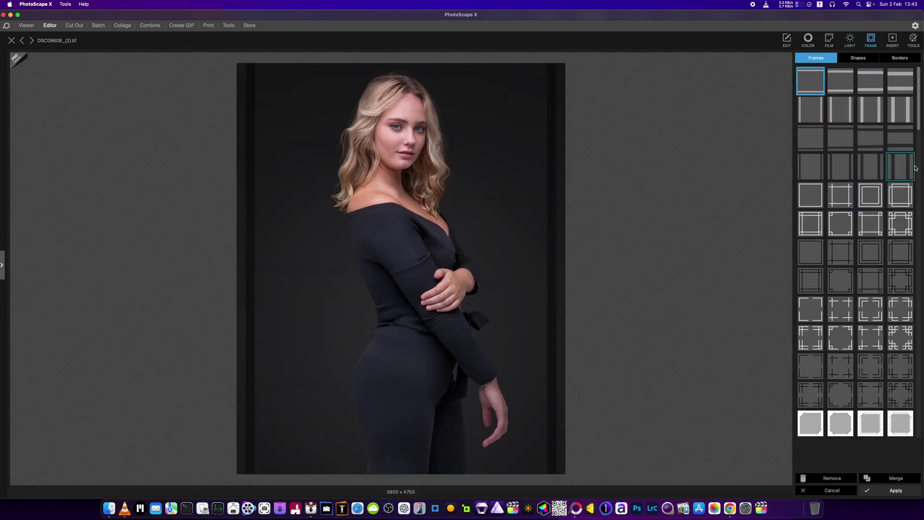
- Preview several frames, circle and octagon shape crops and rounded borders, leaving the portrait unframed
left_click_drag(920, 124, 922, 236)
left_click(841, 192)
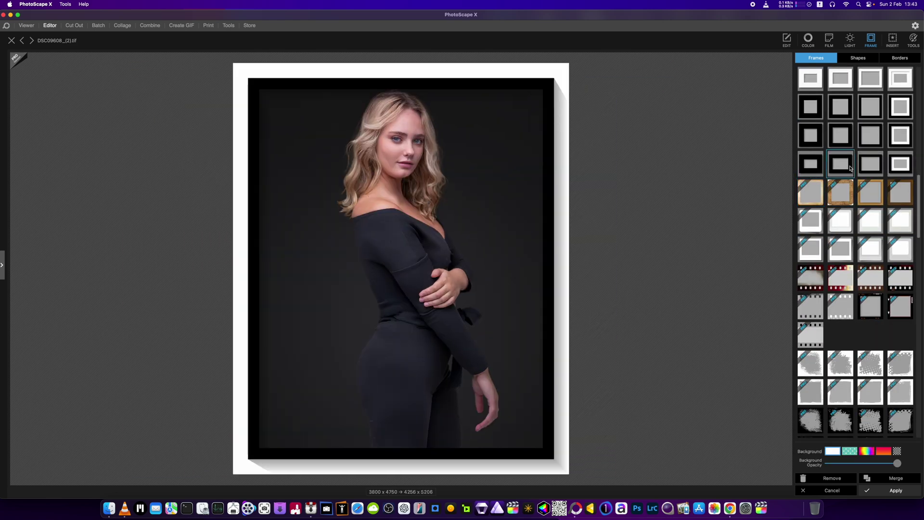
left_click(882, 136)
left_click(879, 110)
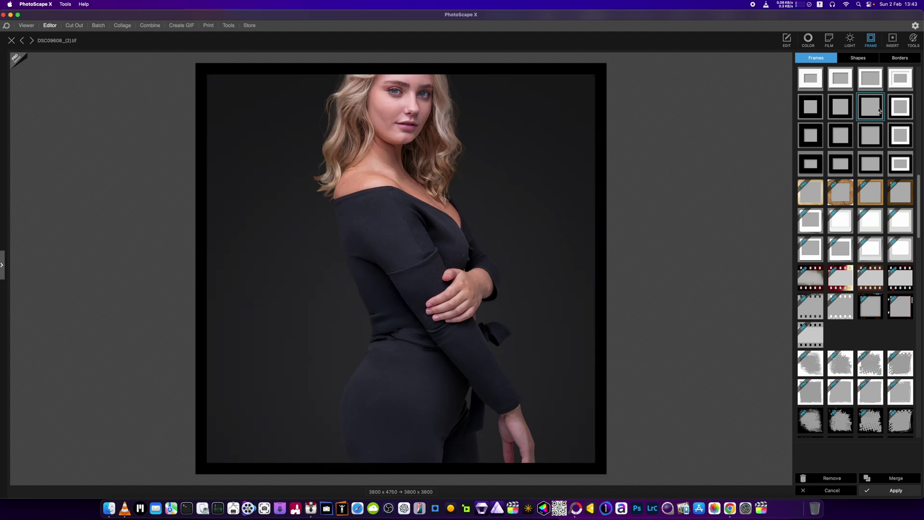
left_click(858, 58)
left_click(869, 115)
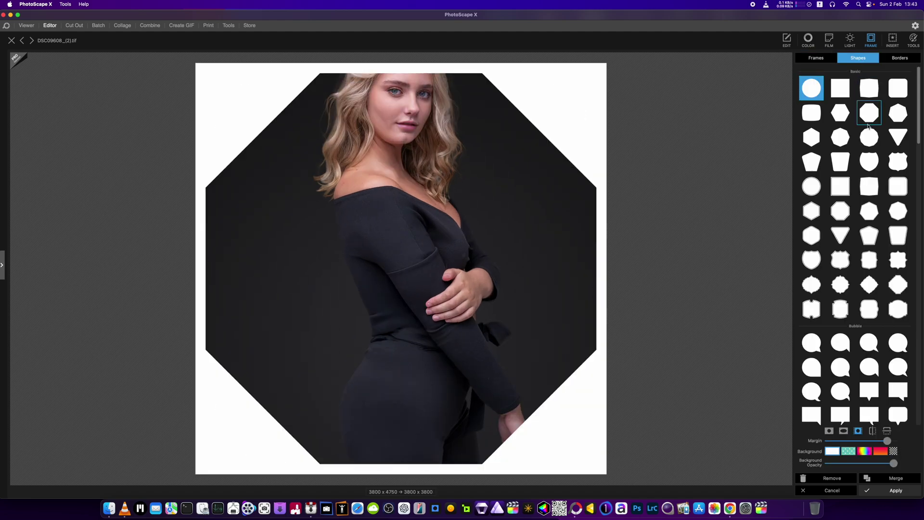
left_click(898, 59)
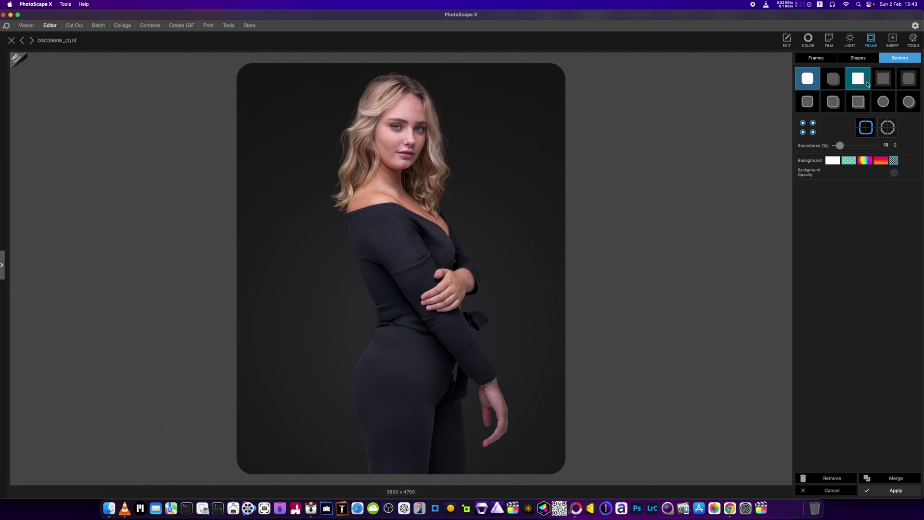
left_click(892, 39)
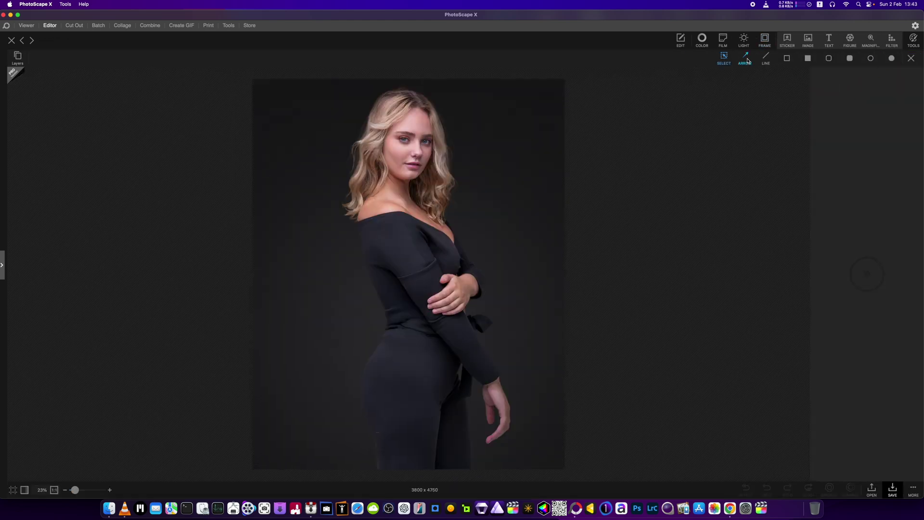
- Add a white Impact 'Text' object, enlarge and centre it, and enable Overlays & Masks
left_click(828, 41)
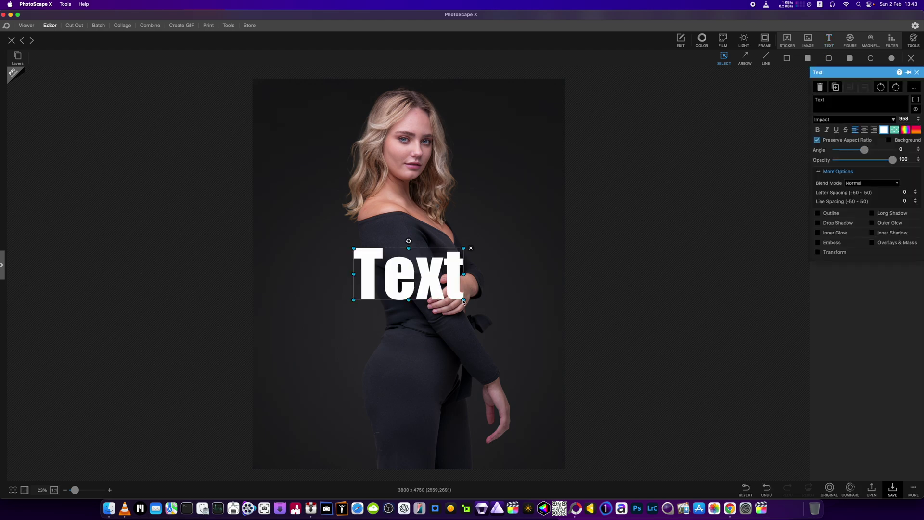
left_click_drag(463, 299, 546, 370)
left_click_drag(519, 321, 478, 340)
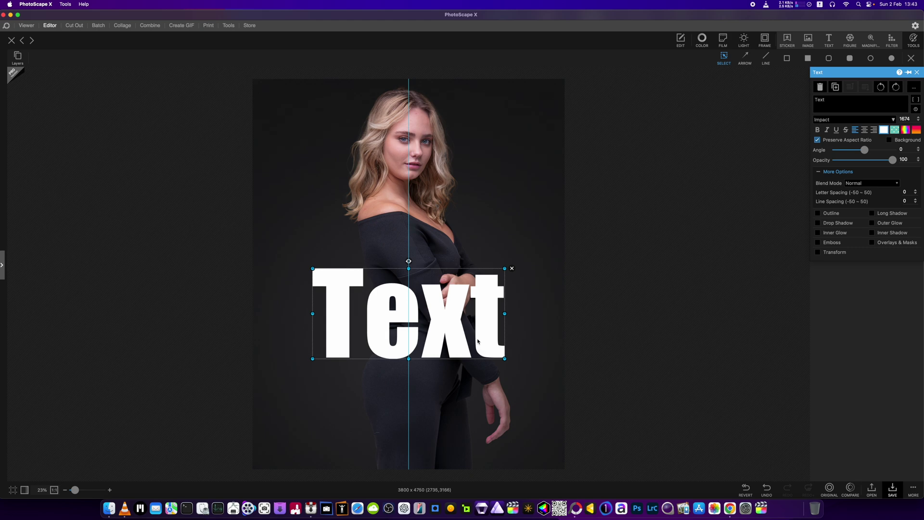
left_click_drag(478, 341, 477, 340)
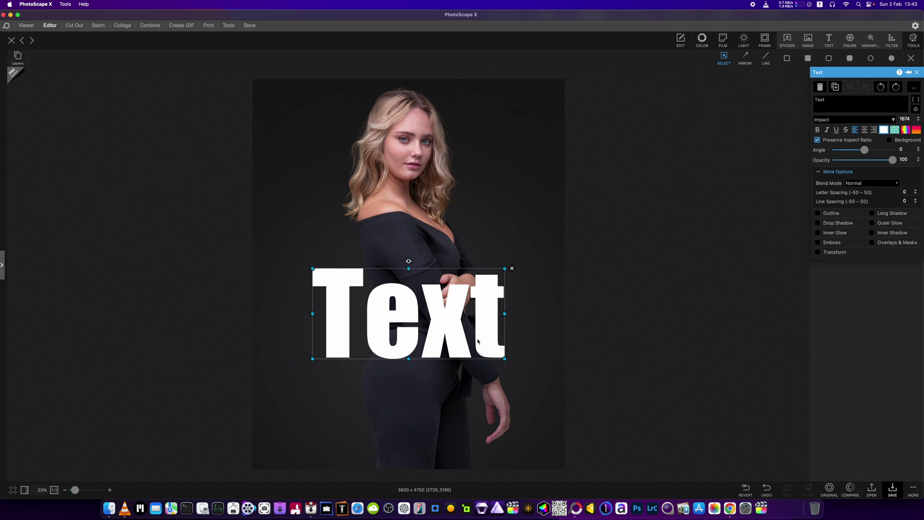
left_click(871, 243)
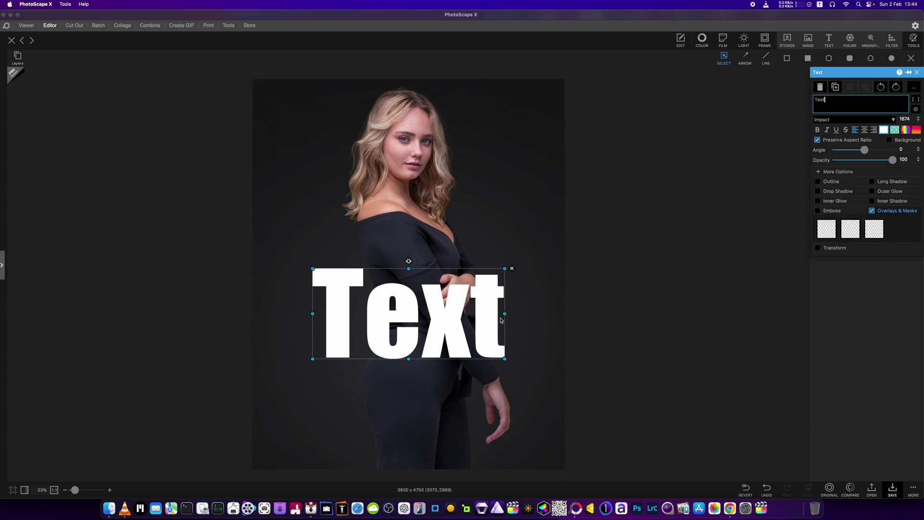
- Resize and reposition the 'Text' label across the portrait's torso at size 1912
left_click_drag(491, 325, 481, 286)
left_click_drag(309, 318, 283, 332)
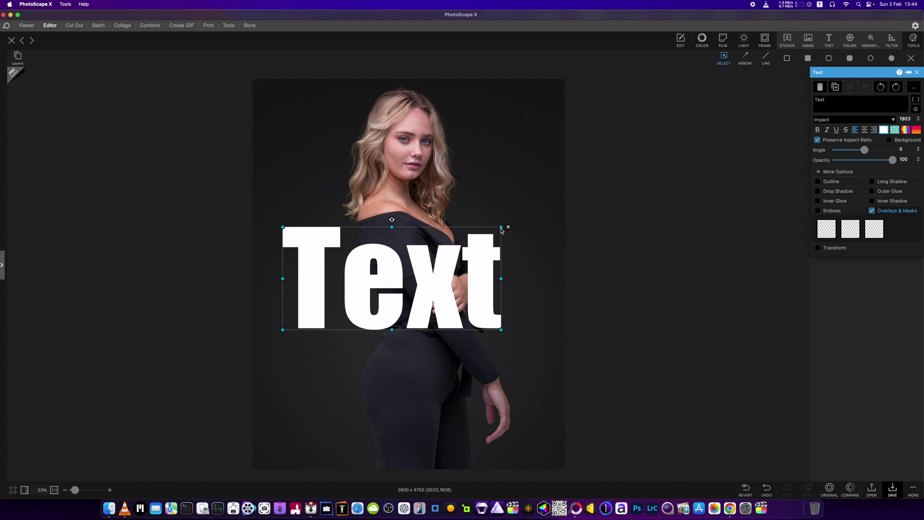
left_click_drag(502, 226, 547, 205)
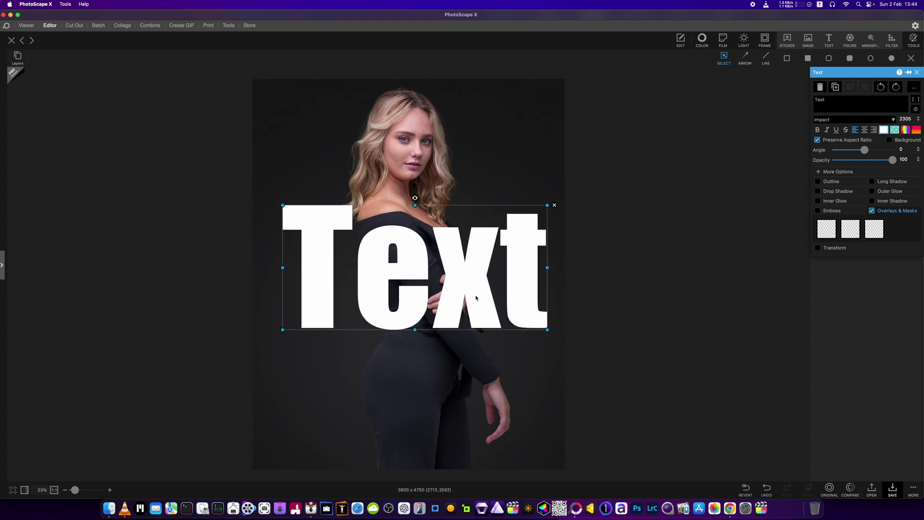
left_click_drag(476, 298, 476, 318)
left_click_drag(283, 225, 328, 246)
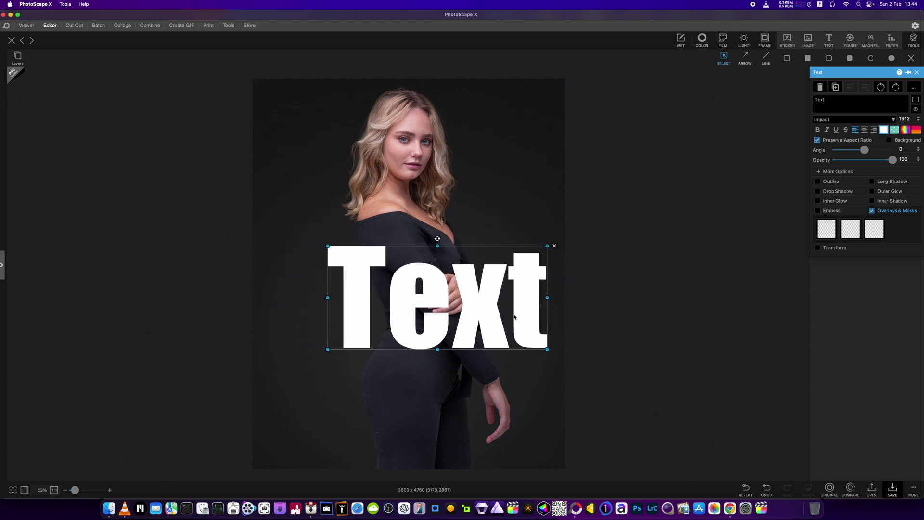
left_click_drag(515, 318, 462, 347)
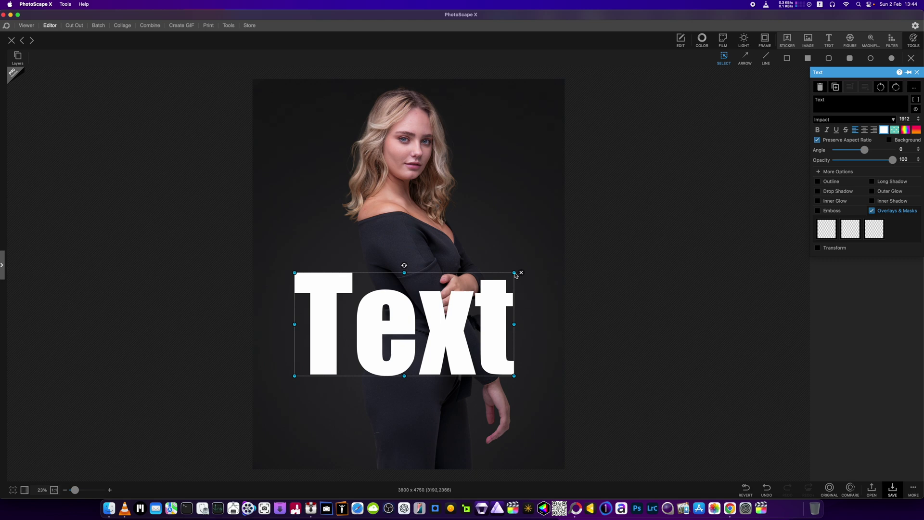
- Shrink the 'Text' label to size 1283 and shift it left over the waist
left_click_drag(514, 273, 407, 297)
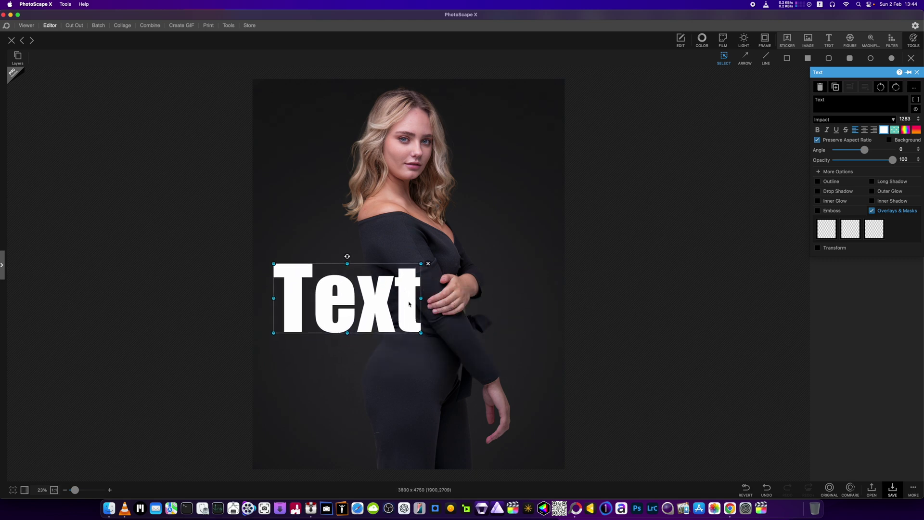
- Add a 200% magnifier circle over the woman's face and switch it to the soft-edged style
left_click(873, 42)
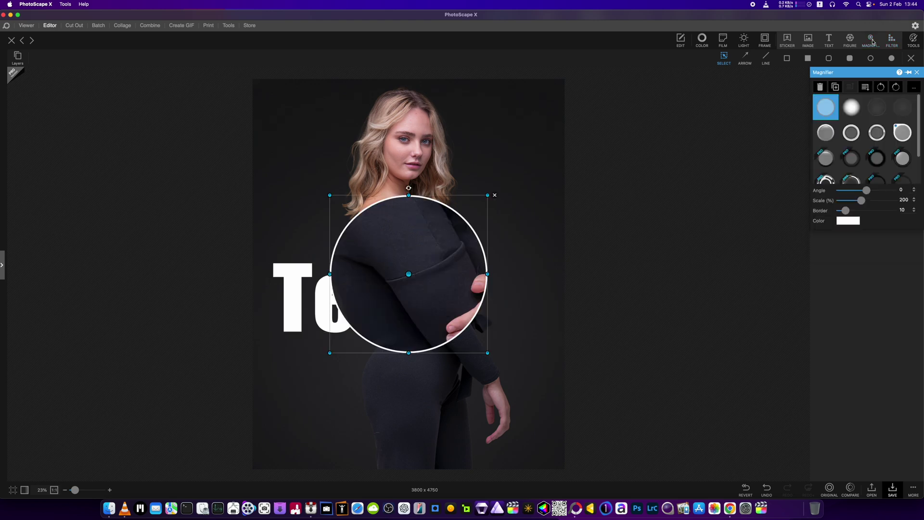
left_click_drag(405, 318, 419, 210)
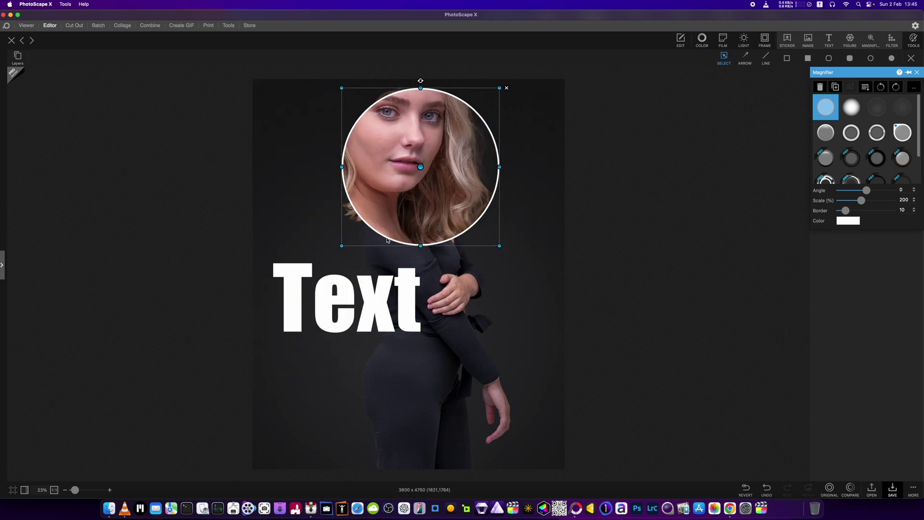
left_click_drag(344, 248, 402, 217)
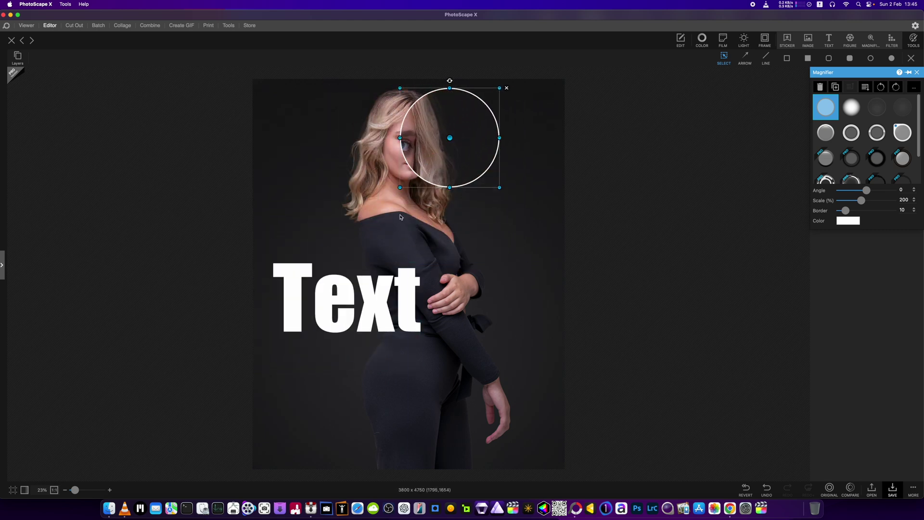
left_click_drag(476, 165, 430, 171)
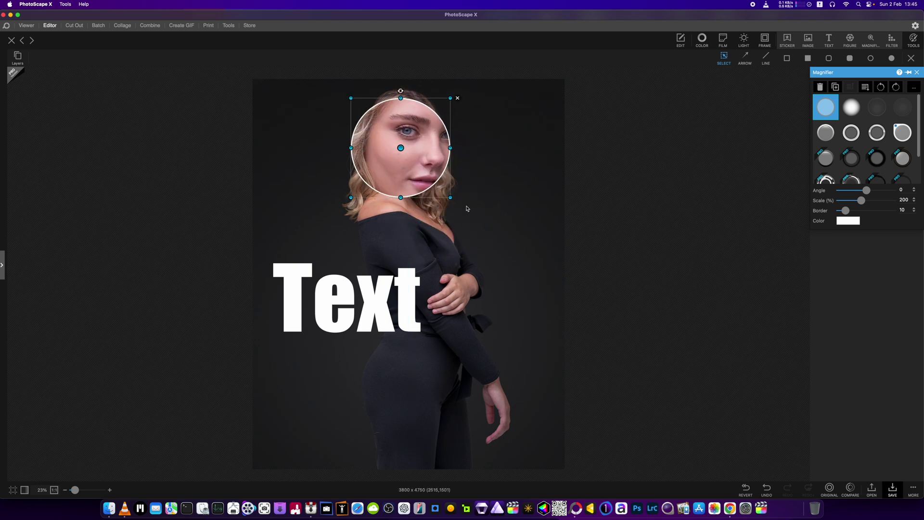
left_click_drag(448, 201, 388, 154)
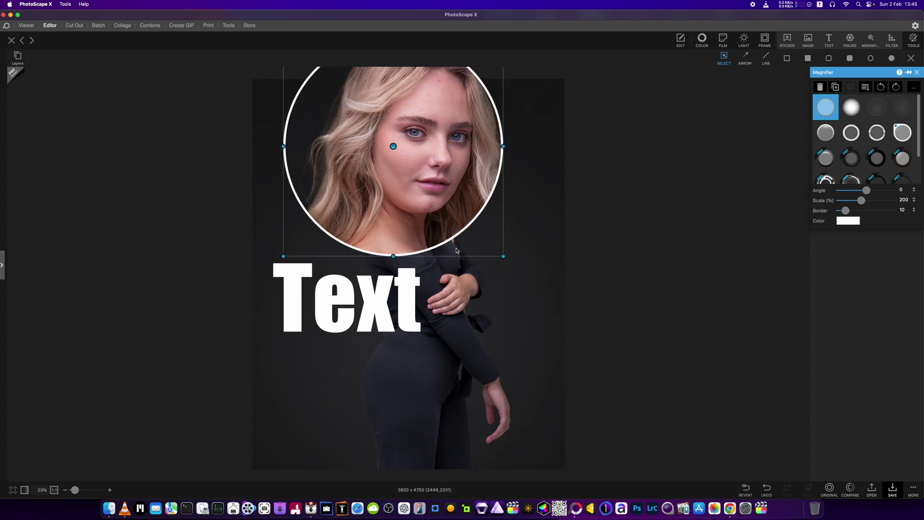
left_click_drag(456, 248, 475, 236)
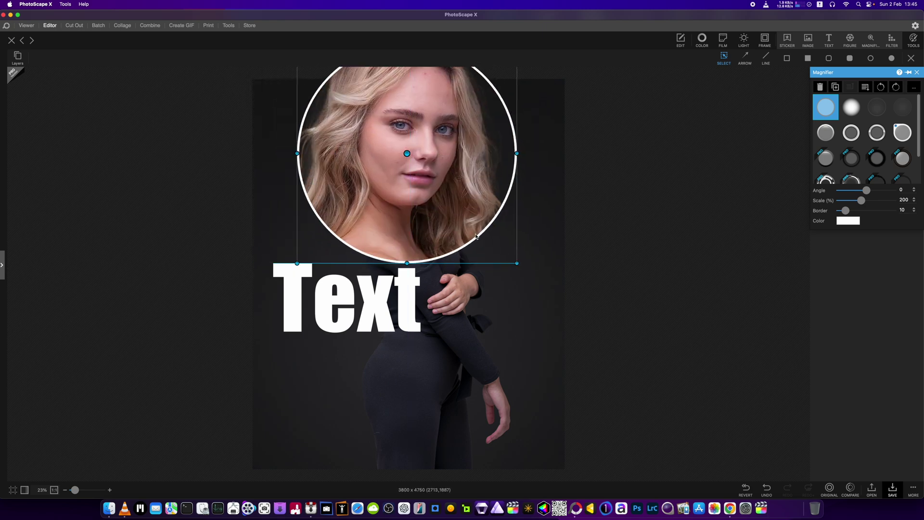
left_click(849, 107)
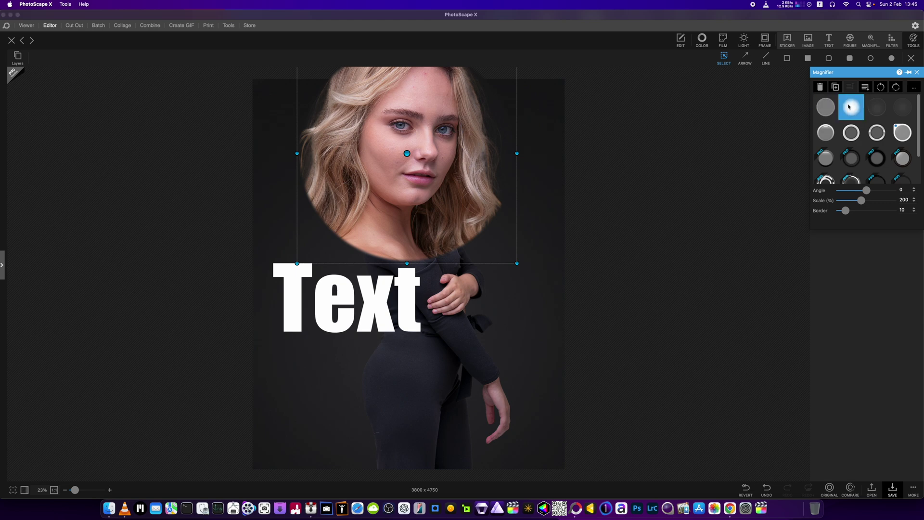
- Add a Mosaic #1 pixelation patch at strength 50 and resize it to cover the chin
left_click(892, 41)
left_click(883, 70)
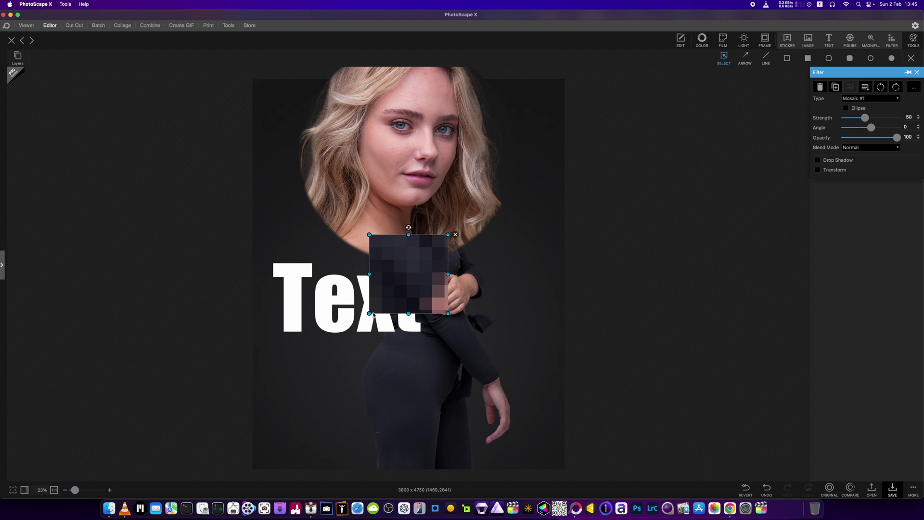
left_click_drag(369, 314, 410, 170)
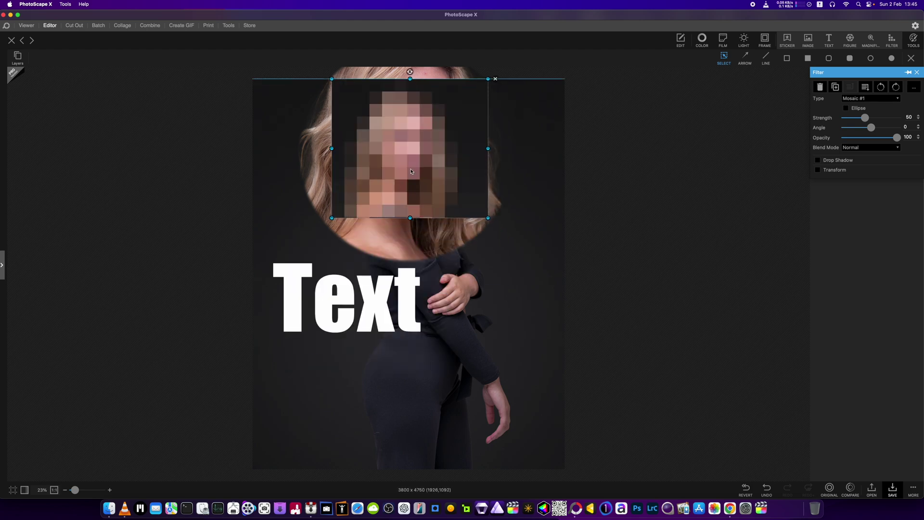
left_click_drag(336, 83, 407, 181)
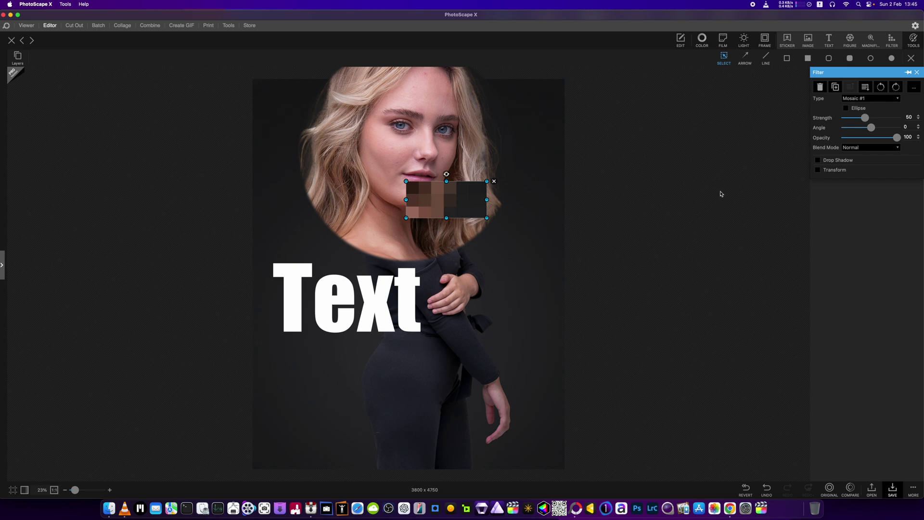
- Switch to the Spot Healing Brush at size 22 and heal two forehead blemishes
left_click(846, 42)
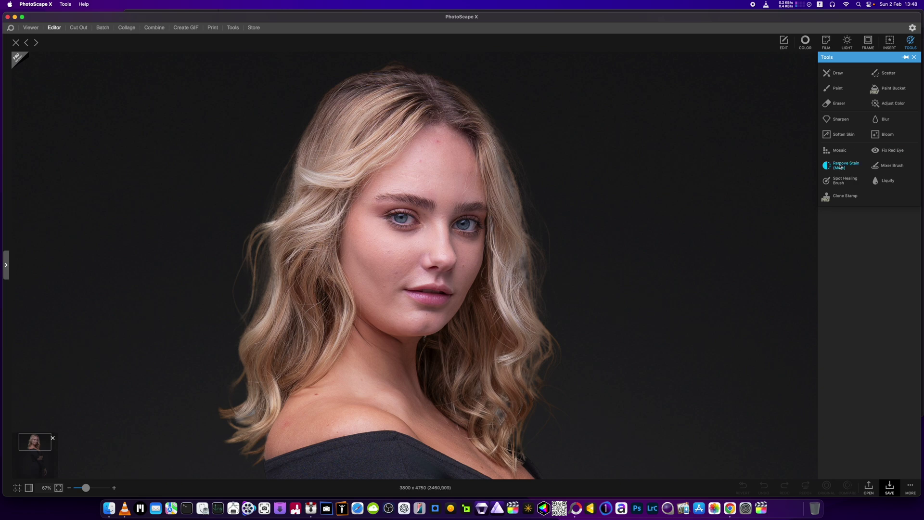
left_click(842, 181)
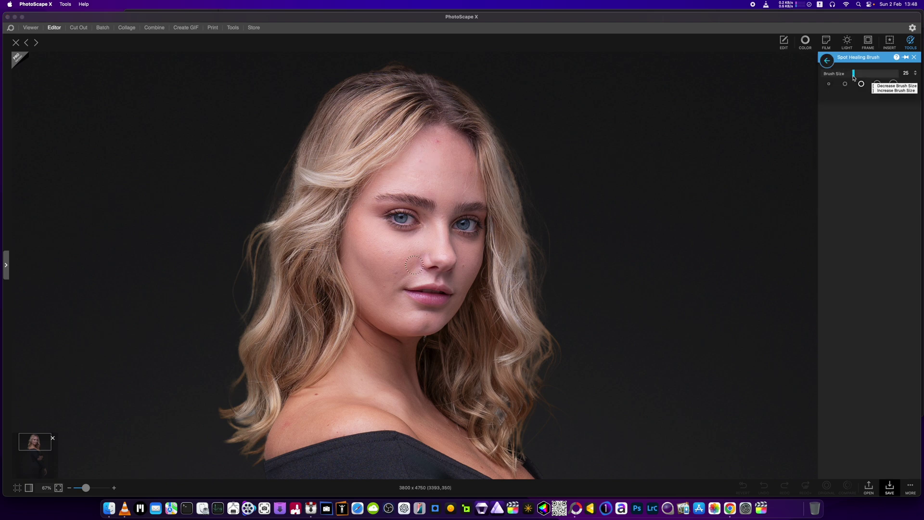
left_click_drag(853, 73, 851, 77)
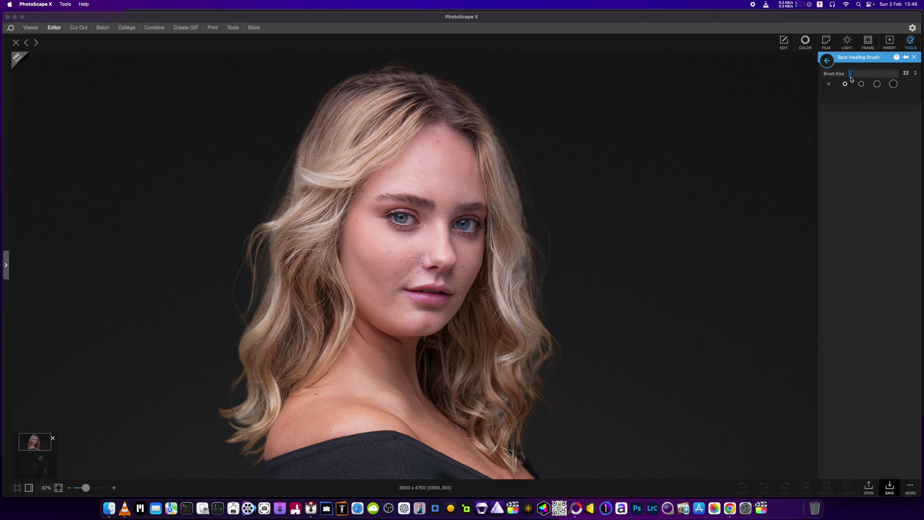
left_click(438, 143)
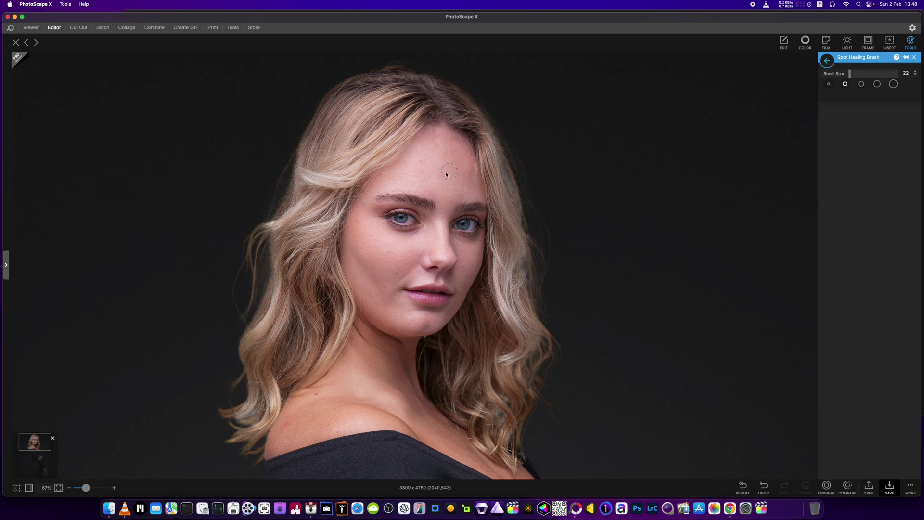
left_click(421, 163)
- Reduce the healing brush to size 8 and paint over the blemishes along the forehead
scroll(443, 220, "down", 3)
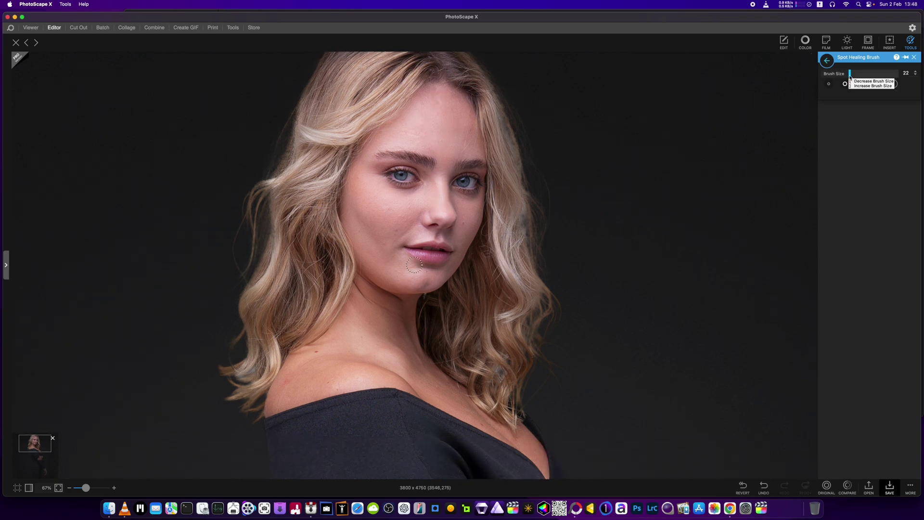
left_click_drag(850, 77, 821, 76)
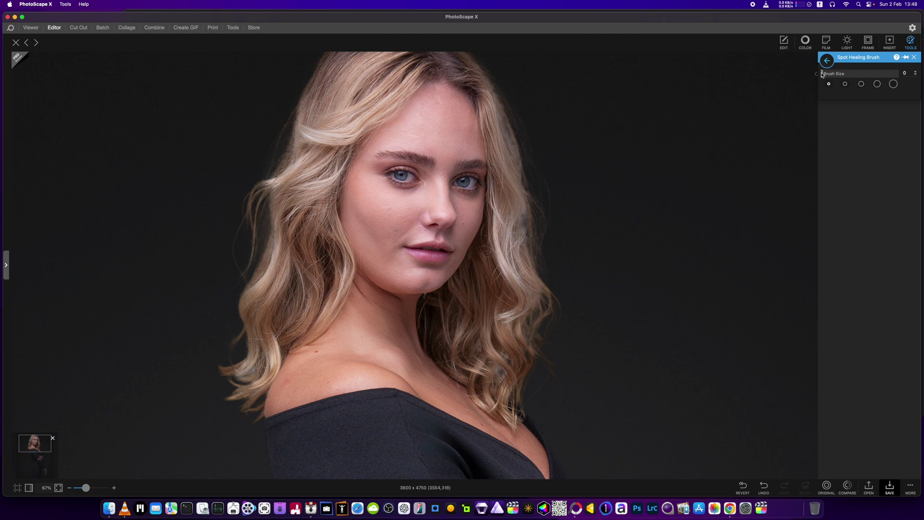
left_click_drag(823, 74, 832, 74)
mouse_move(471, 118)
left_mouse_down()
mouse_move(462, 153)
mouse_move(474, 130)
mouse_move(467, 142)
left_mouse_up()
- Sharpen the forehead above the left eyebrow with a size-30 Sharpen brush, then return to the Tools list
left_click(914, 57)
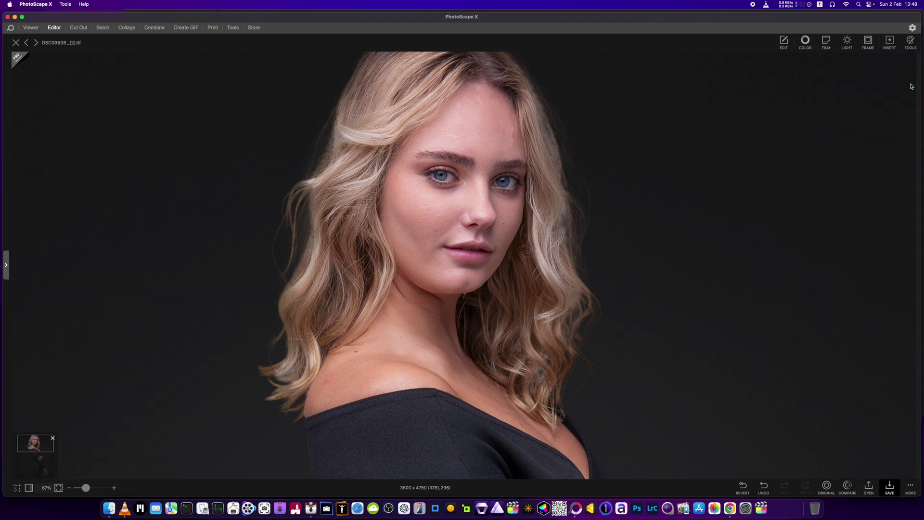
left_click(915, 41)
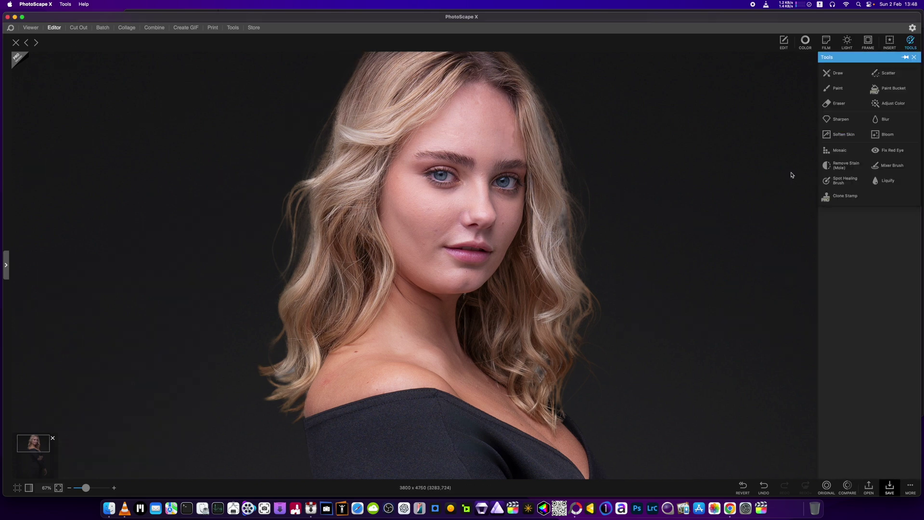
left_click(840, 119)
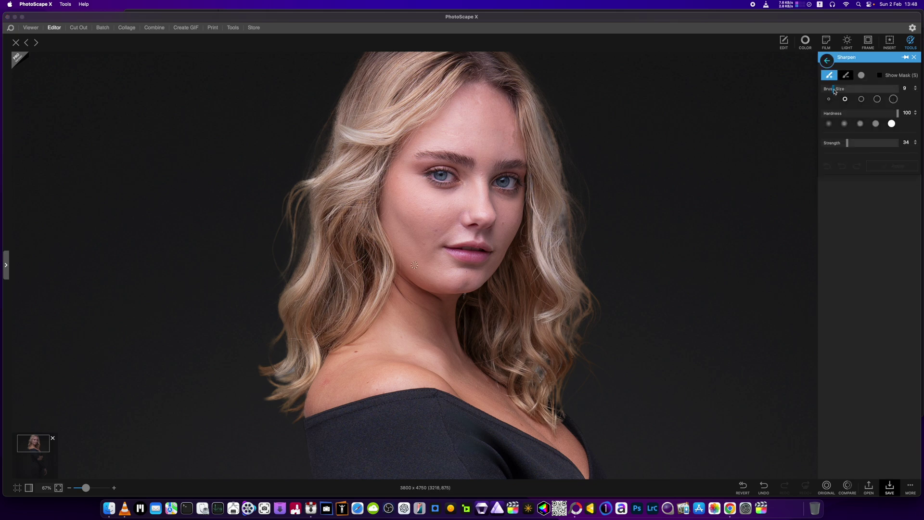
mouse_move(832, 89)
left_mouse_down()
mouse_move(870, 92)
mouse_move(860, 92)
left_mouse_up()
mouse_move(468, 162)
left_mouse_down()
mouse_move(426, 156)
mouse_move(538, 169)
left_mouse_up()
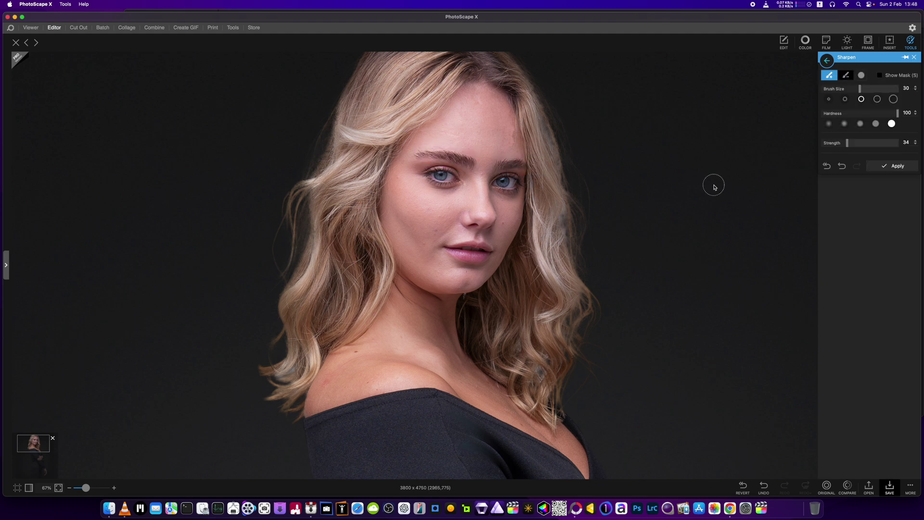
left_click(914, 57)
left_click(910, 41)
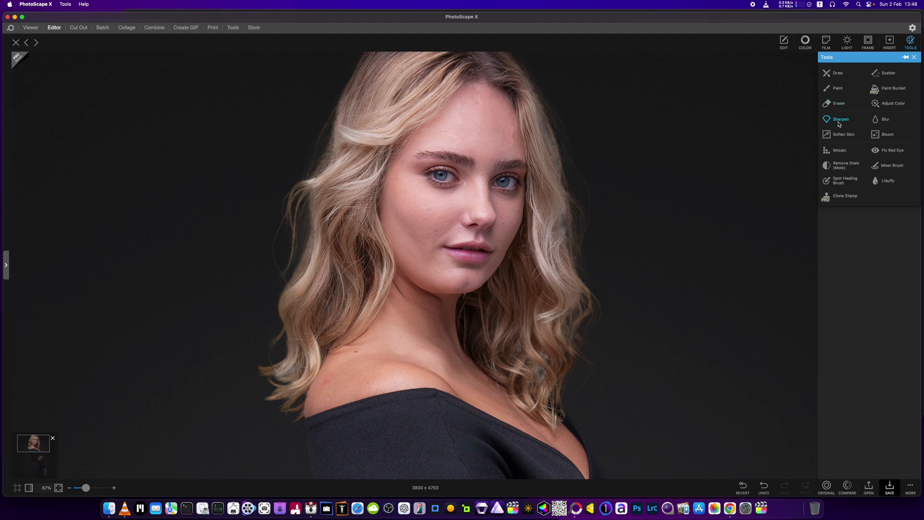
- Paint Soften Skin at brush size 39 over the forehead and cheeks, with strength set to 22
left_click(838, 136)
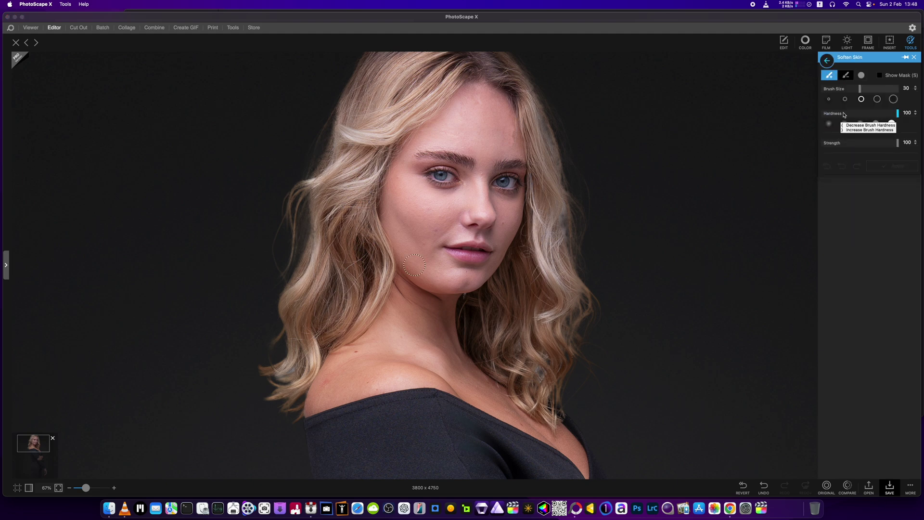
left_click_drag(860, 88, 870, 88)
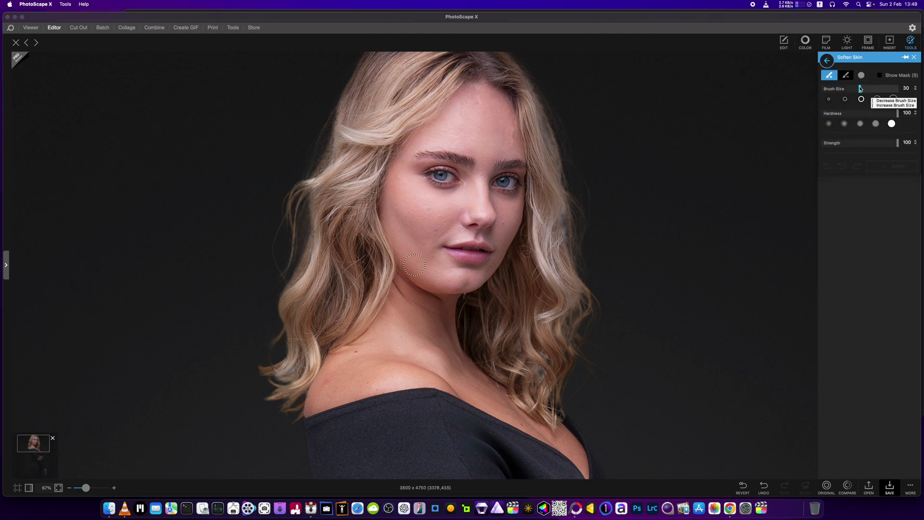
mouse_move(439, 140)
left_mouse_down()
mouse_move(404, 178)
mouse_move(442, 222)
mouse_move(412, 195)
mouse_move(471, 176)
mouse_move(433, 257)
mouse_move(415, 269)
mouse_move(460, 275)
mouse_move(433, 274)
left_mouse_up()
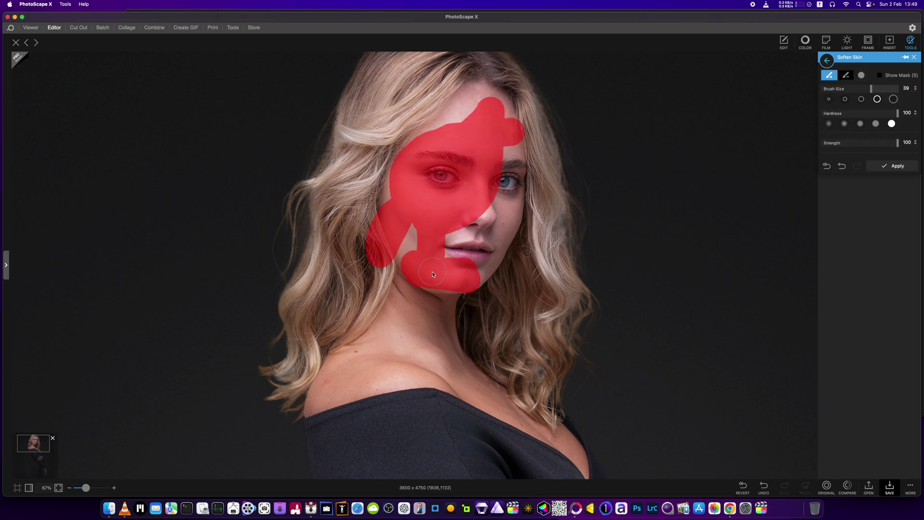
mouse_move(512, 204)
left_mouse_down()
mouse_move(506, 239)
mouse_move(473, 287)
left_mouse_up()
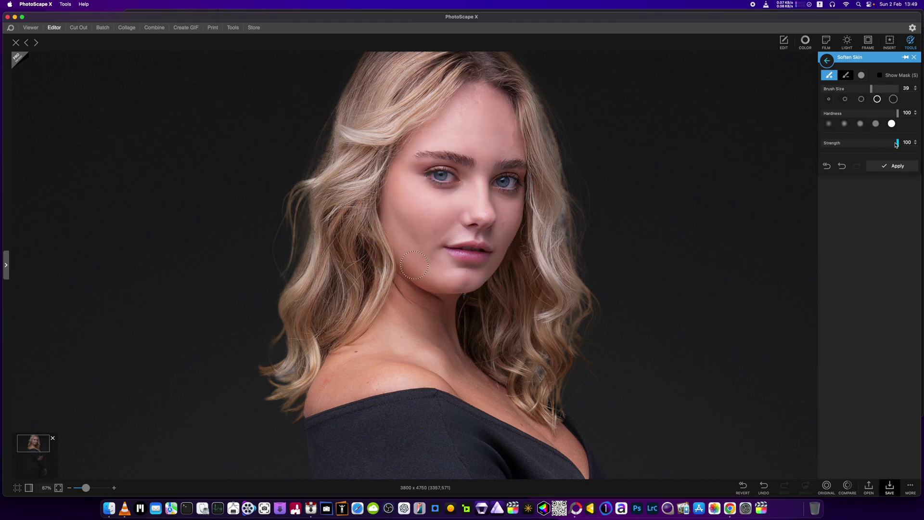
left_click_drag(896, 143, 738, 161)
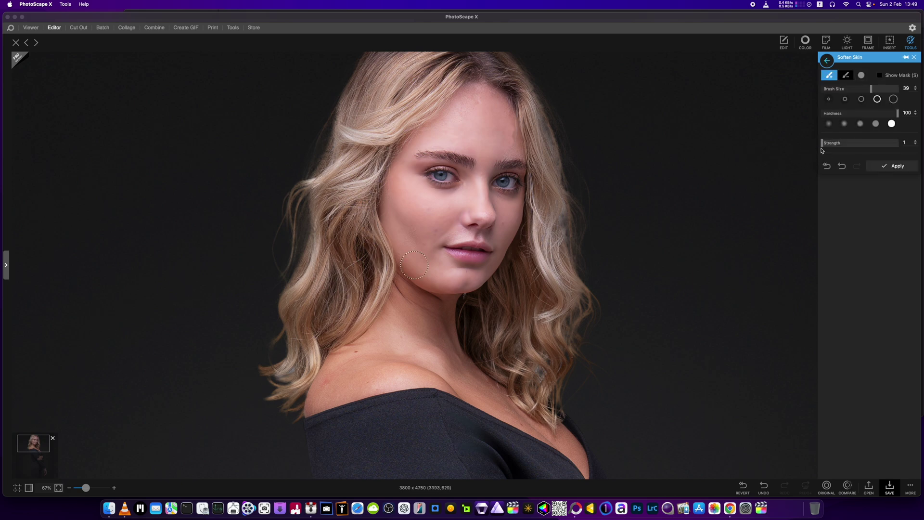
left_click_drag(821, 150, 842, 159)
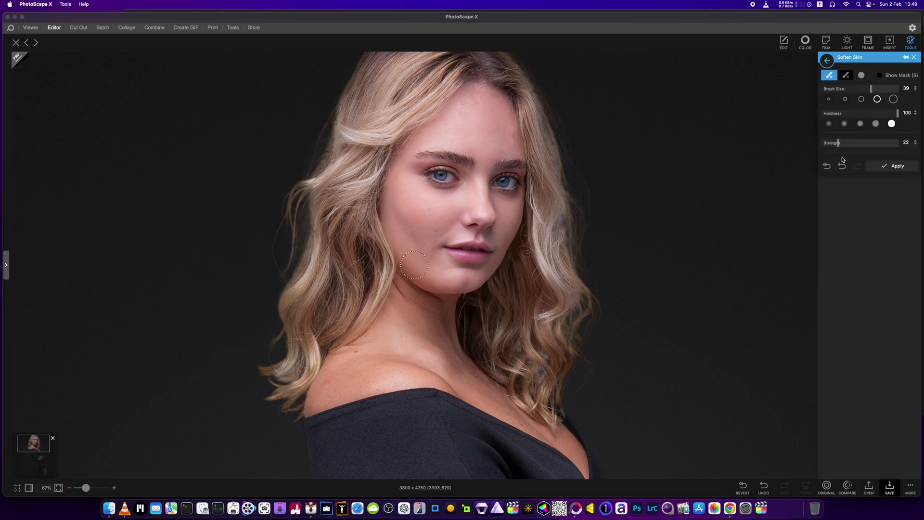
left_click(915, 56)
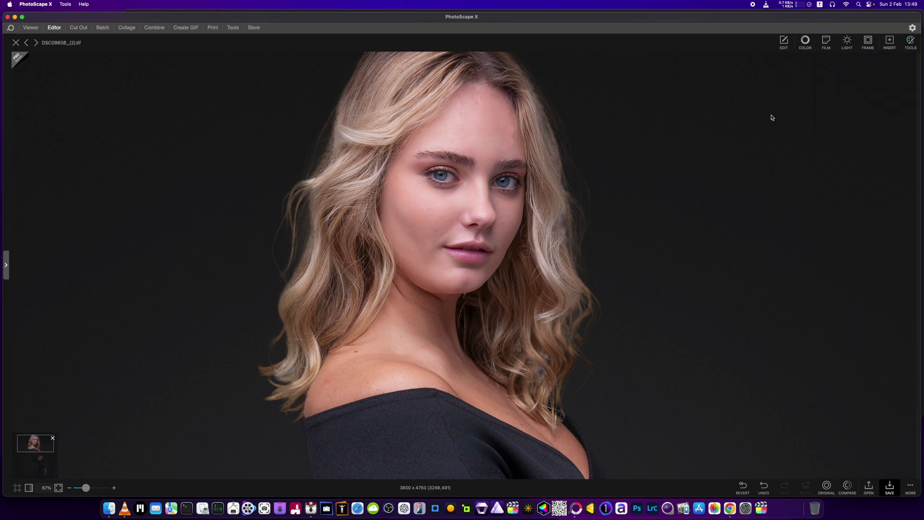
- Move on to the next photo, discarding the portrait's edits without saving
left_click(911, 40)
scroll(534, 242, "down", 5)
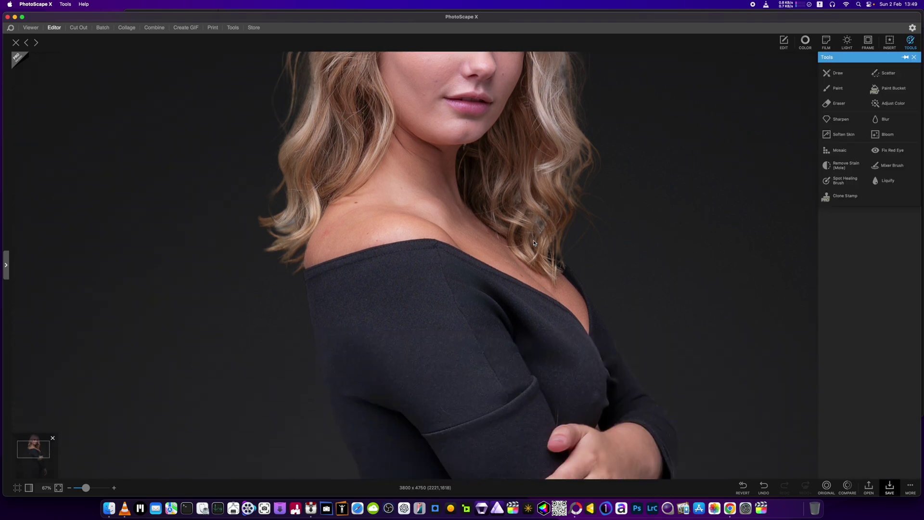
scroll(534, 242, "up", 7)
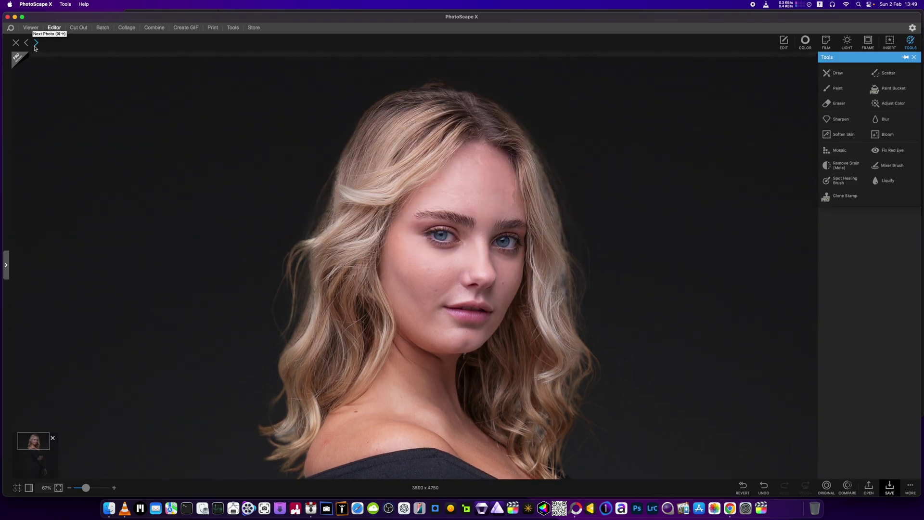
left_click(35, 44)
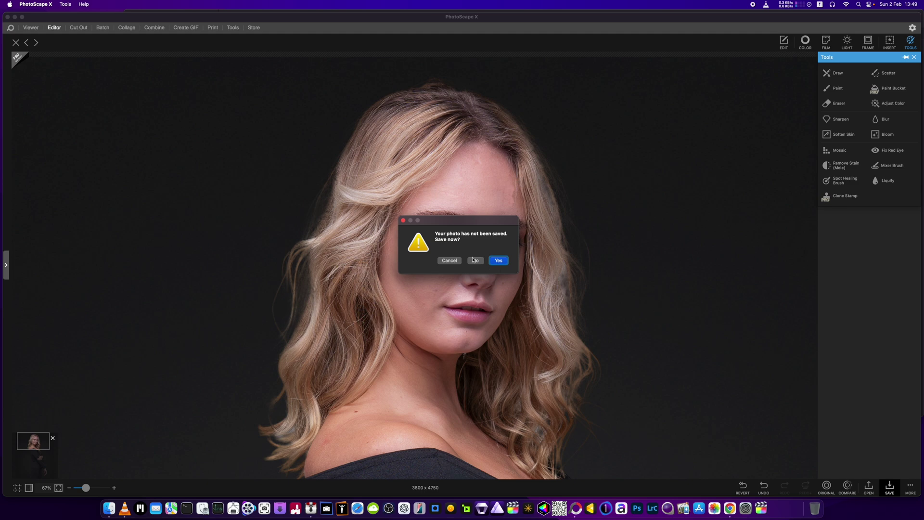
left_click(474, 260)
- Open DSC07416.tif from the image folder in the editor and maximise the window
left_click_drag(784, 18, 678, 85)
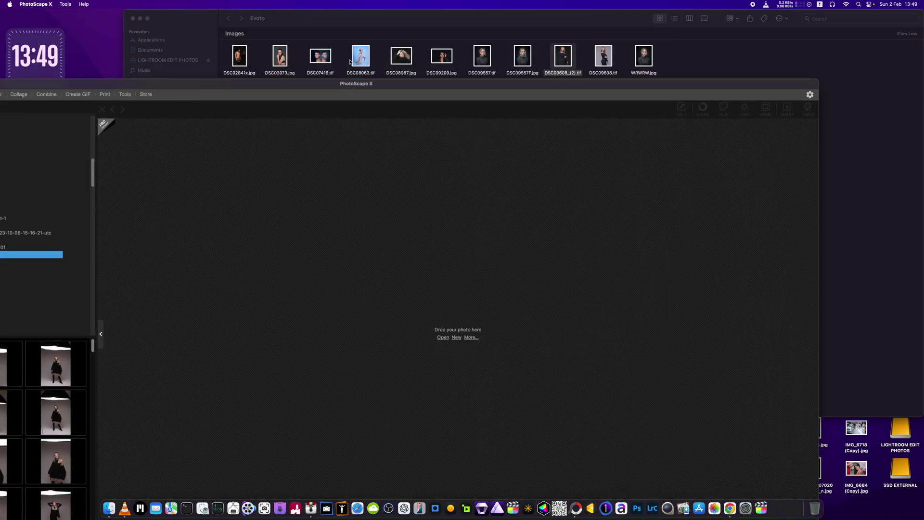
left_click_drag(317, 54, 443, 377)
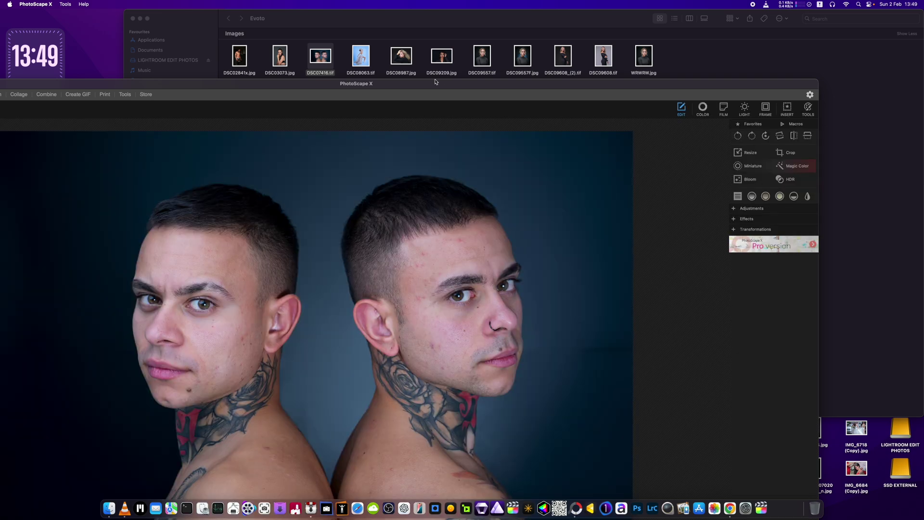
double_click(437, 83)
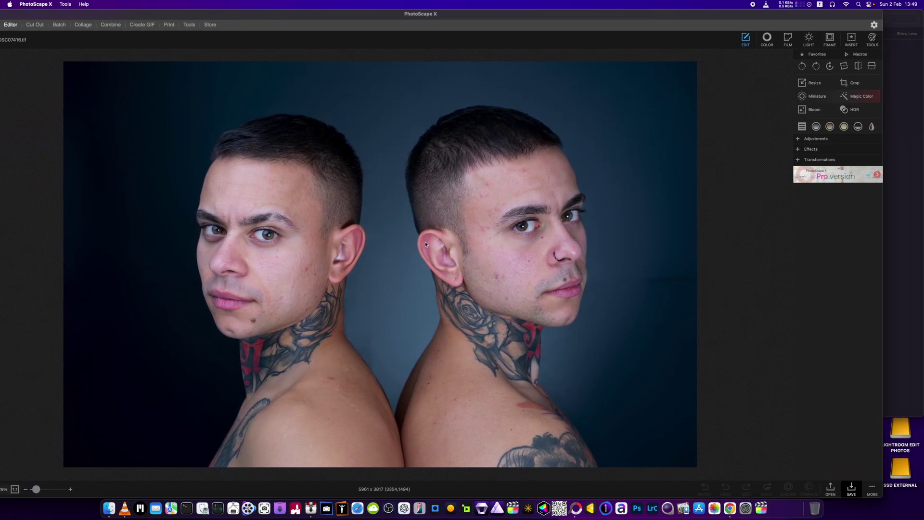
left_click(852, 85)
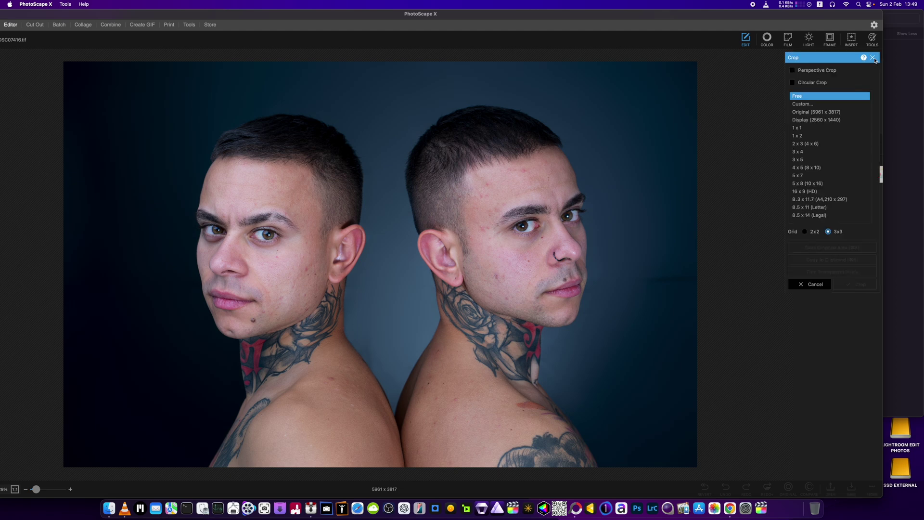